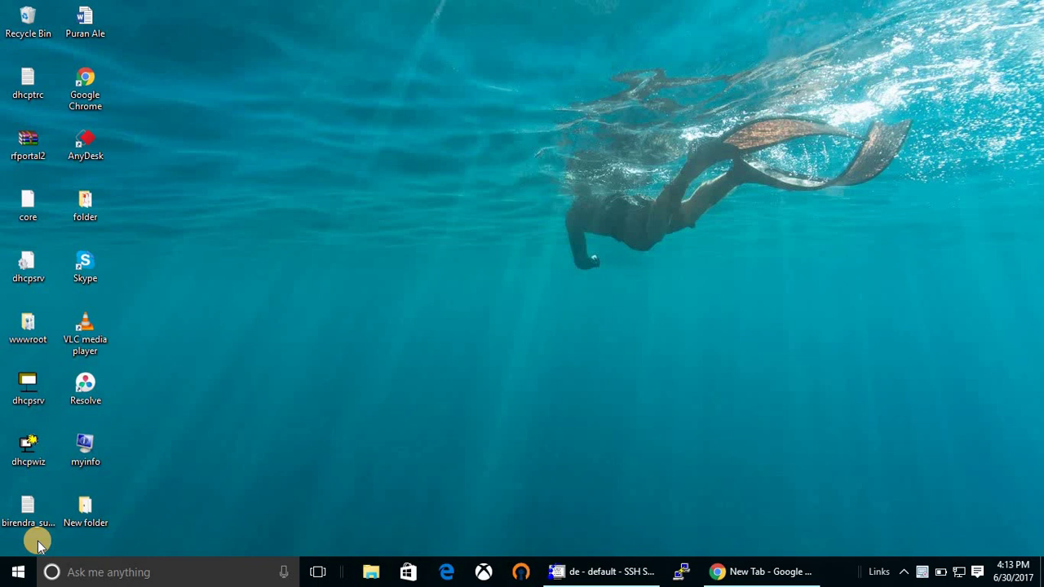
# Run ipconfig in Command Prompt and highlight the default gateway address 192.168.0.1.
pyautogui.press('super+r')
pyautogui.press('Return')
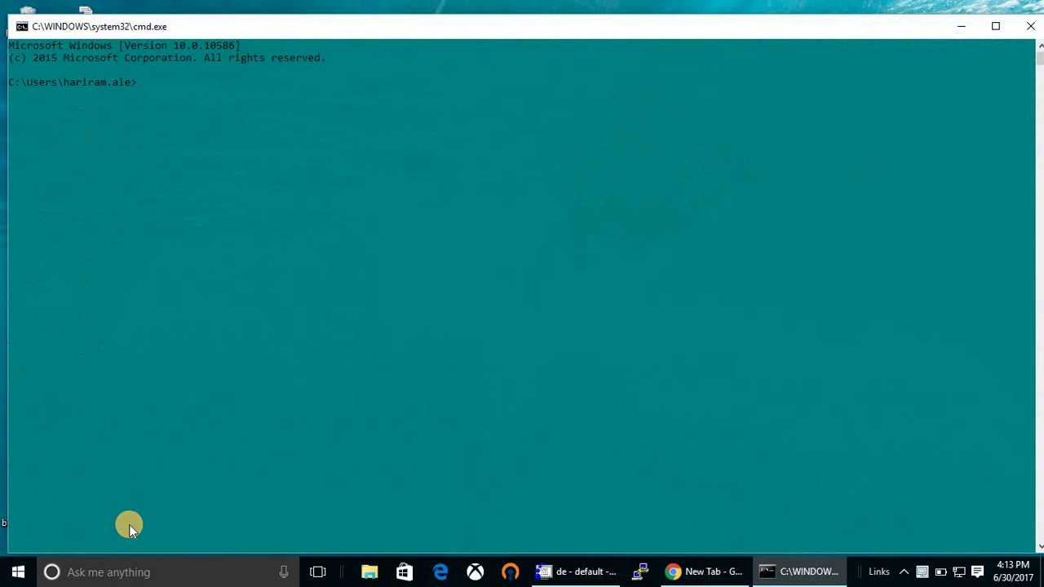
pyautogui.write('ipconfig')
pyautogui.press('Return')
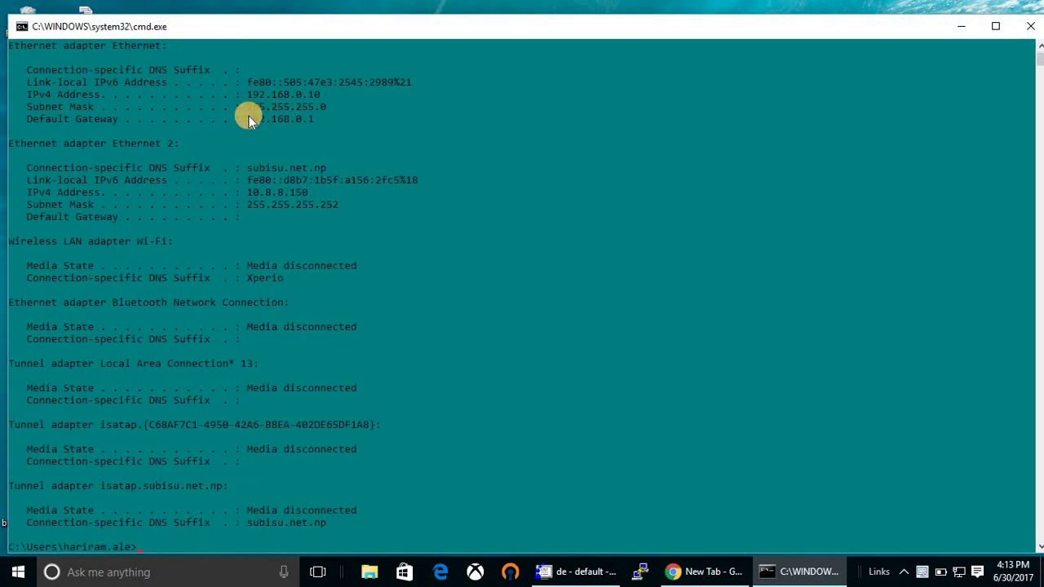
pyautogui.moveTo(248, 119); pyautogui.dragTo(313, 119)
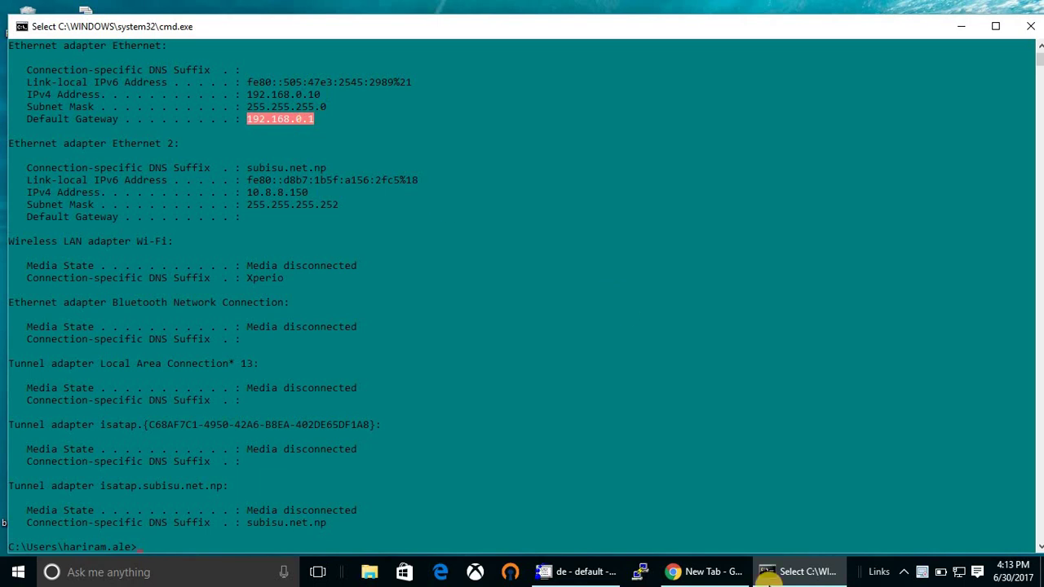
# Load 192.168.0.1 in the incognito browser and open the DOCSIS WAN status page.
pyautogui.click(729, 571)
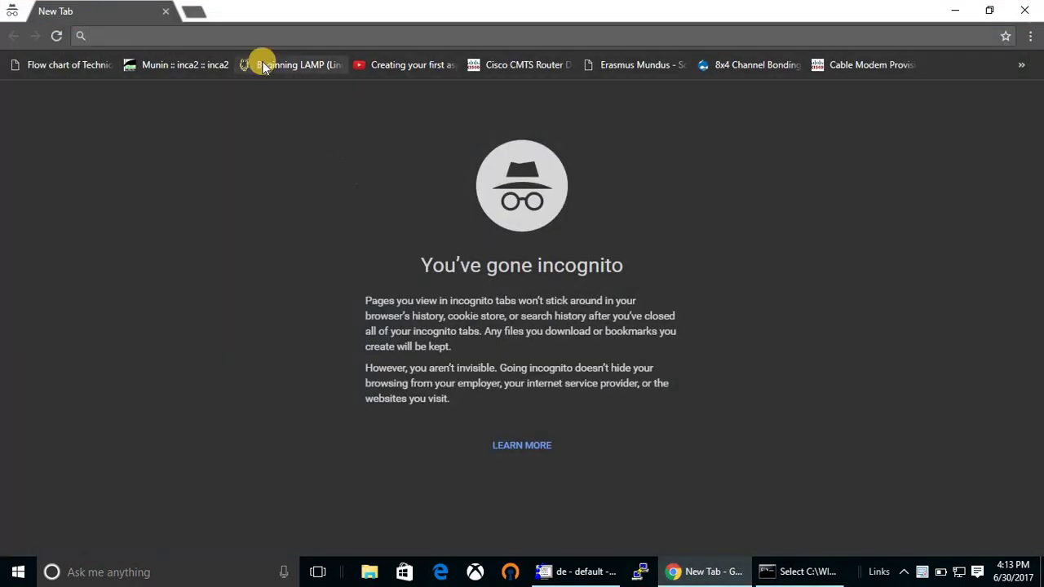
pyautogui.write('192.168.0.1')
pyautogui.press('Return')
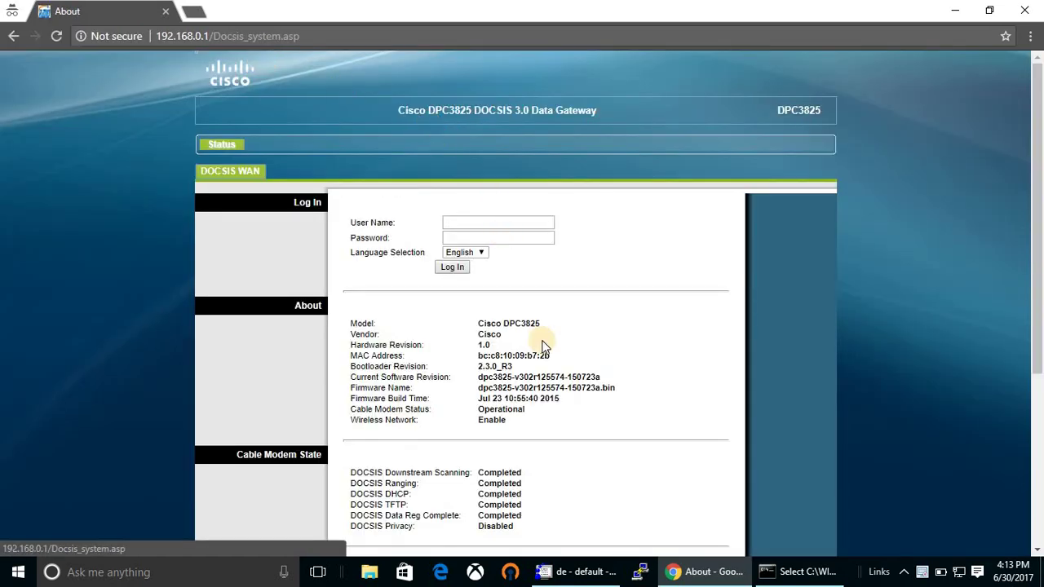
pyautogui.scroll(-1, 542, 347)
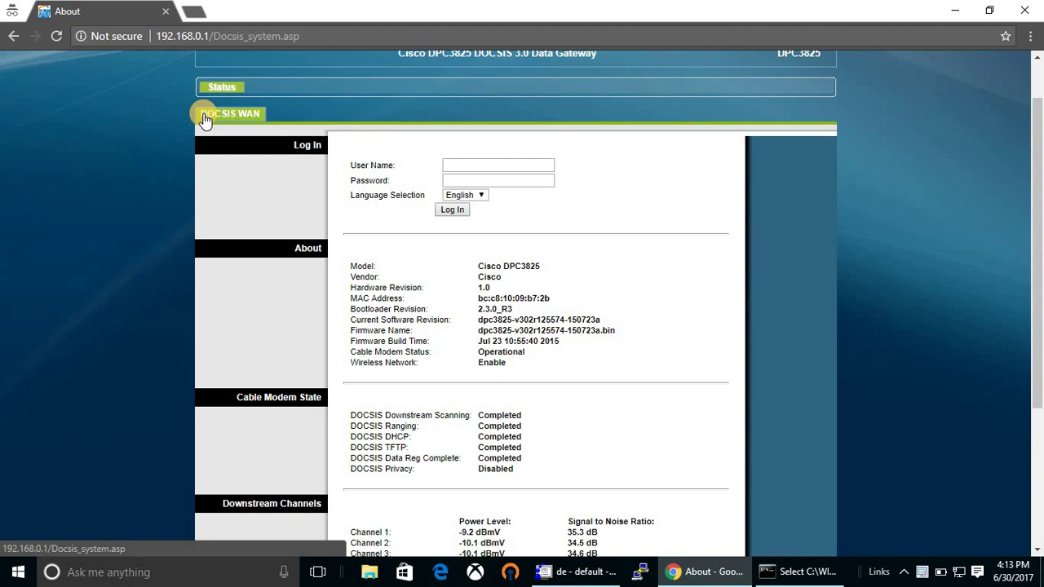
pyautogui.click(247, 112)
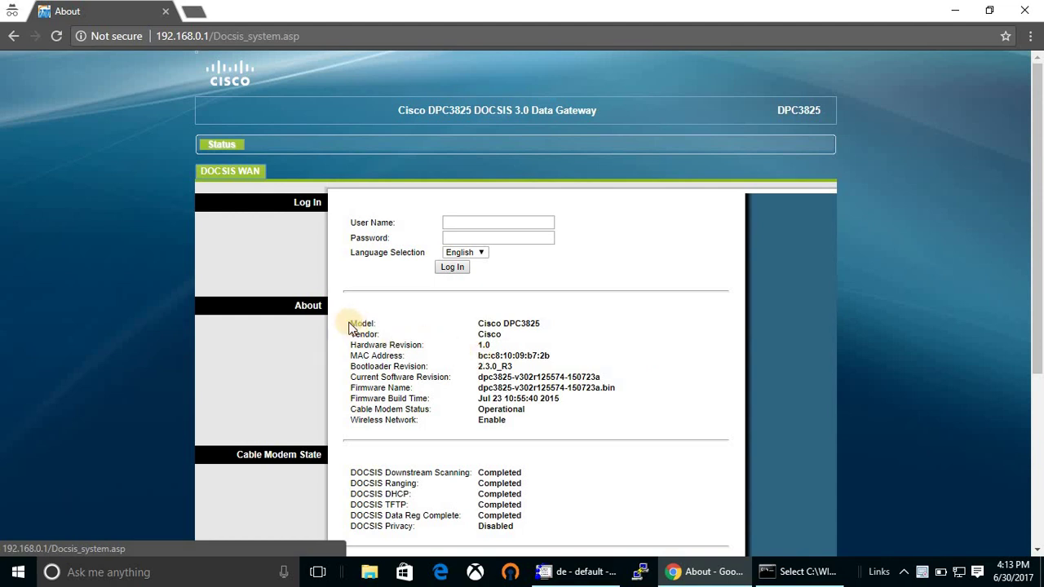
# Highlight the modem details, the downstream channel readings and the upstream Channel 1 power level.
pyautogui.moveTo(507, 317); pyautogui.dragTo(662, 407)
pyautogui.scroll(-4, 661, 405)
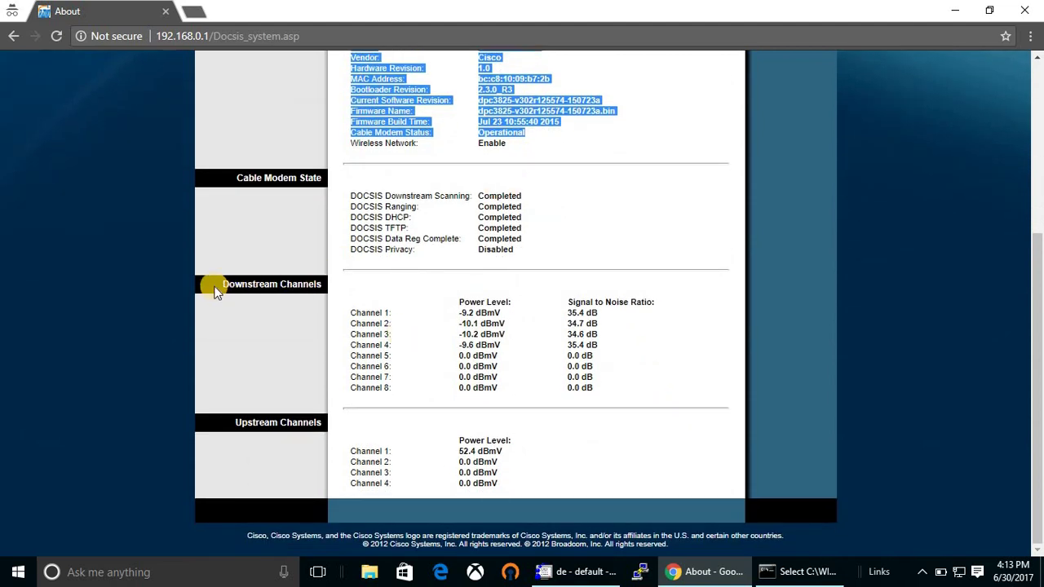
pyautogui.click(226, 285)
pyautogui.moveTo(227, 284); pyautogui.dragTo(603, 343)
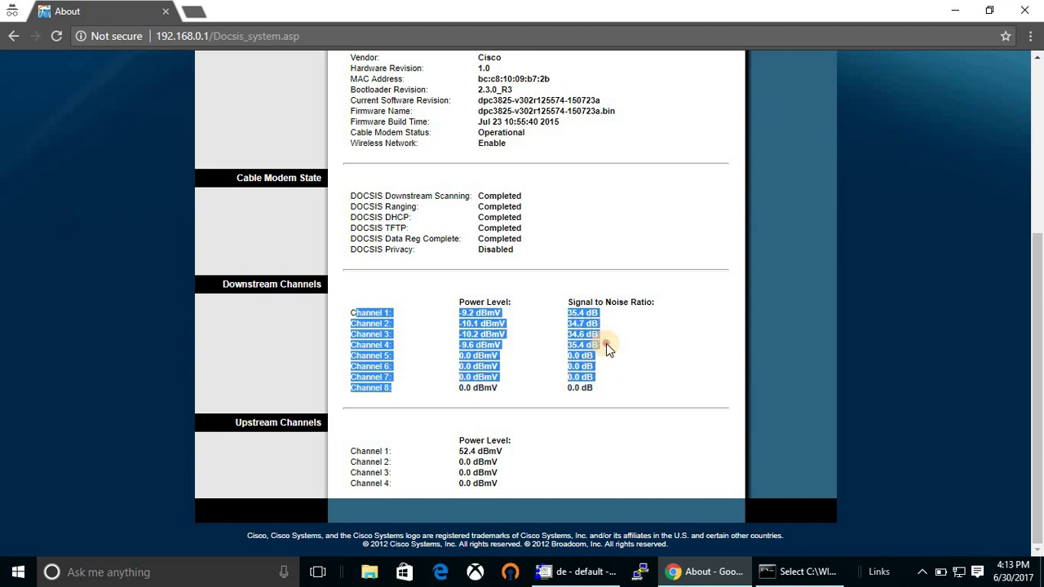
pyautogui.click(605, 346)
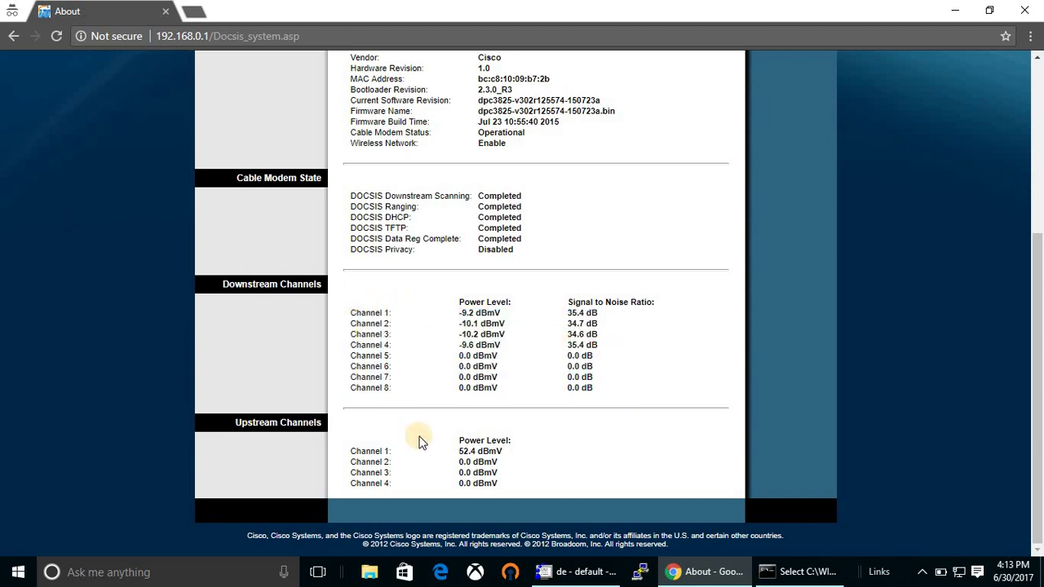
pyautogui.tripleClick(535, 452)
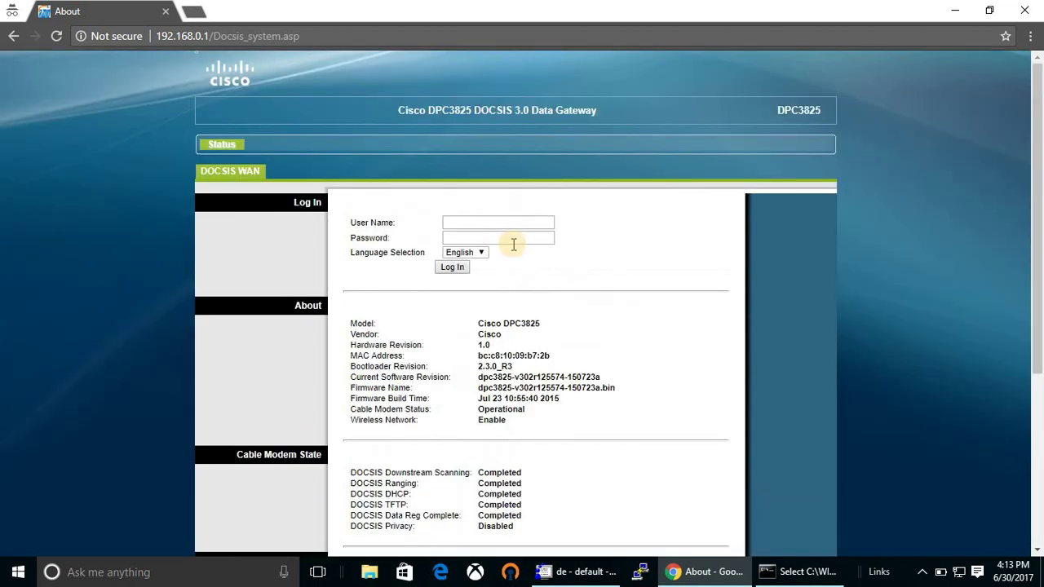
# Log in to the gateway admin pages and go to Setup's Quick Setup page.
pyautogui.click(508, 226)
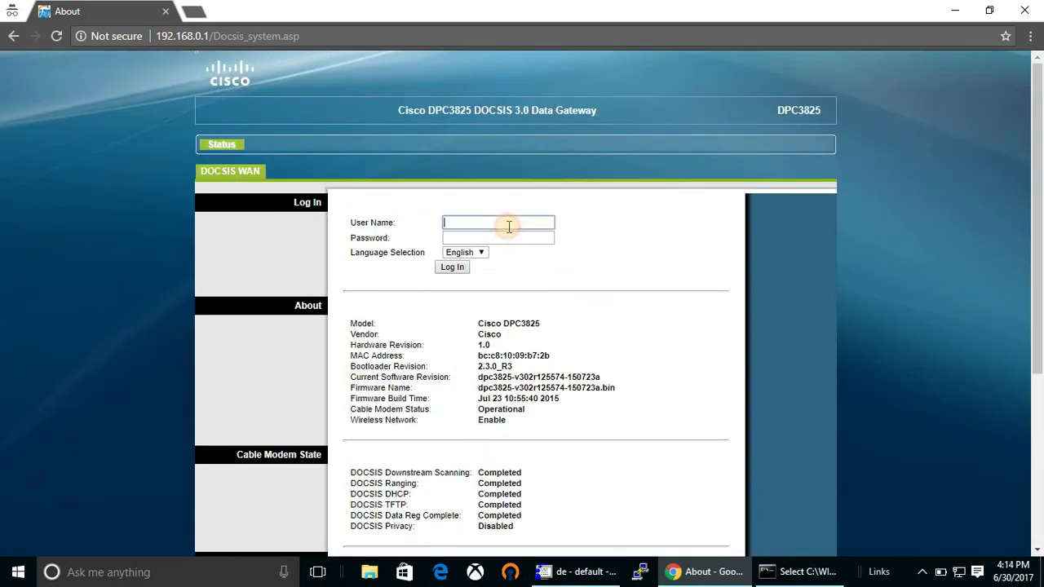
pyautogui.click(459, 268)
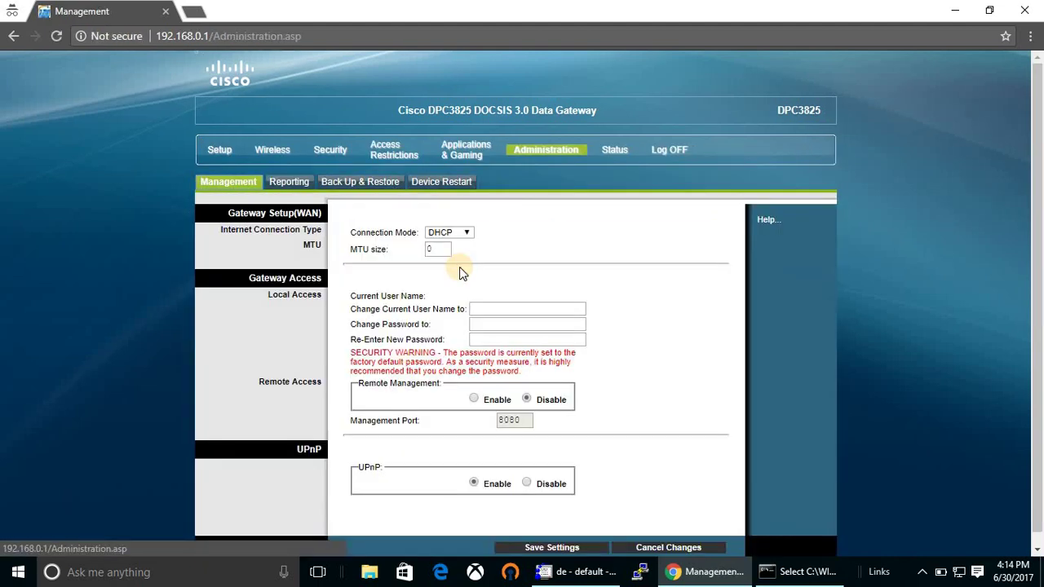
pyautogui.click(228, 156)
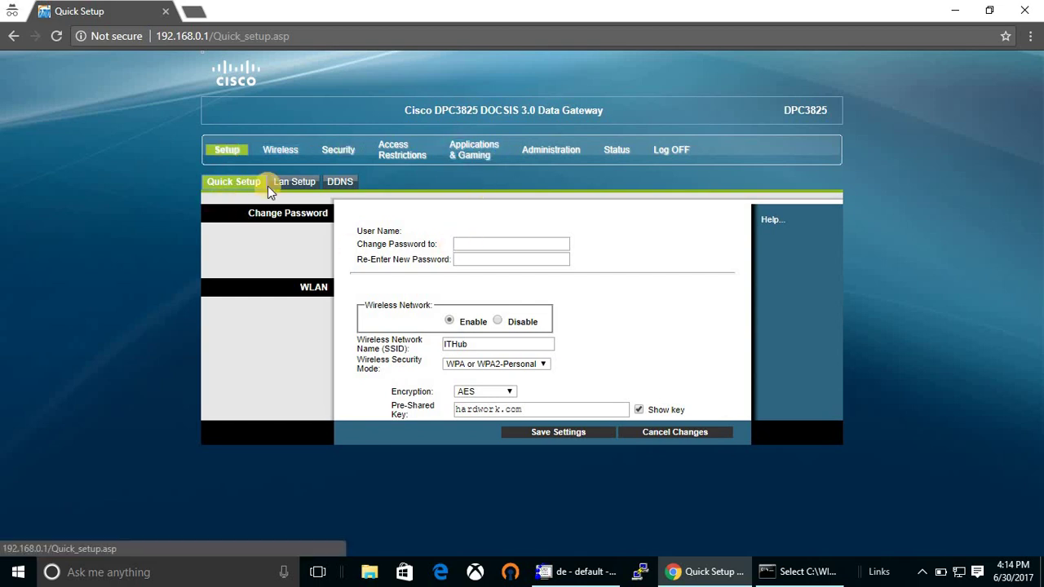
# Enter and confirm a new admin password in Quick Setup.
pyautogui.click(493, 243)
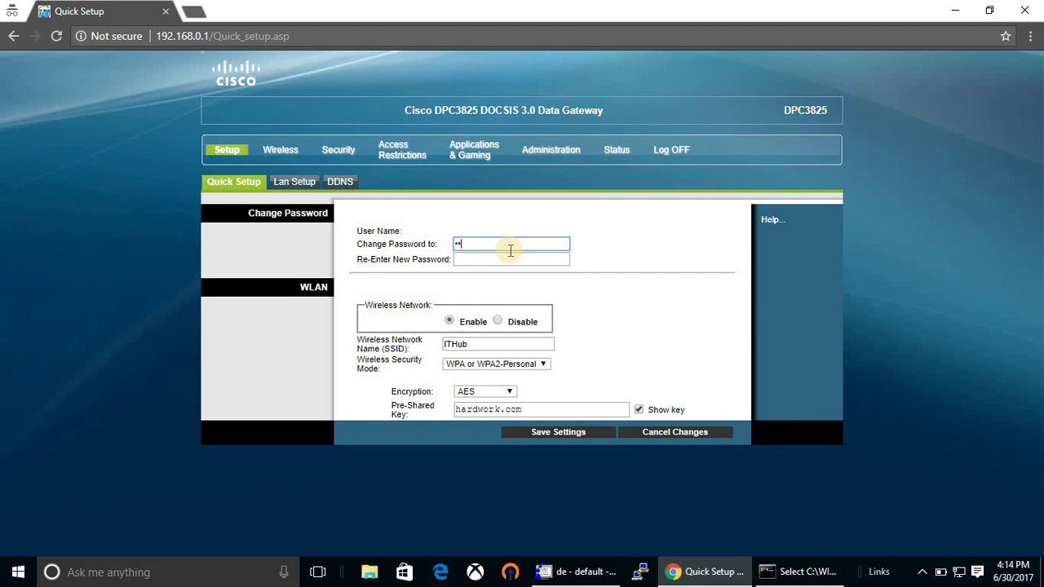
pyautogui.write('***')
pyautogui.click(514, 255)
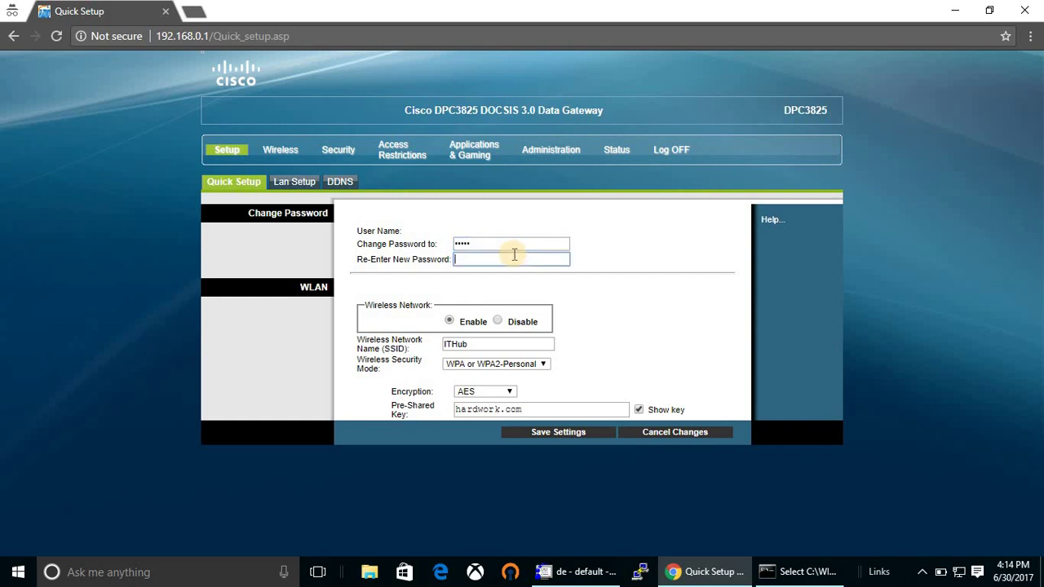
pyautogui.write('*****')
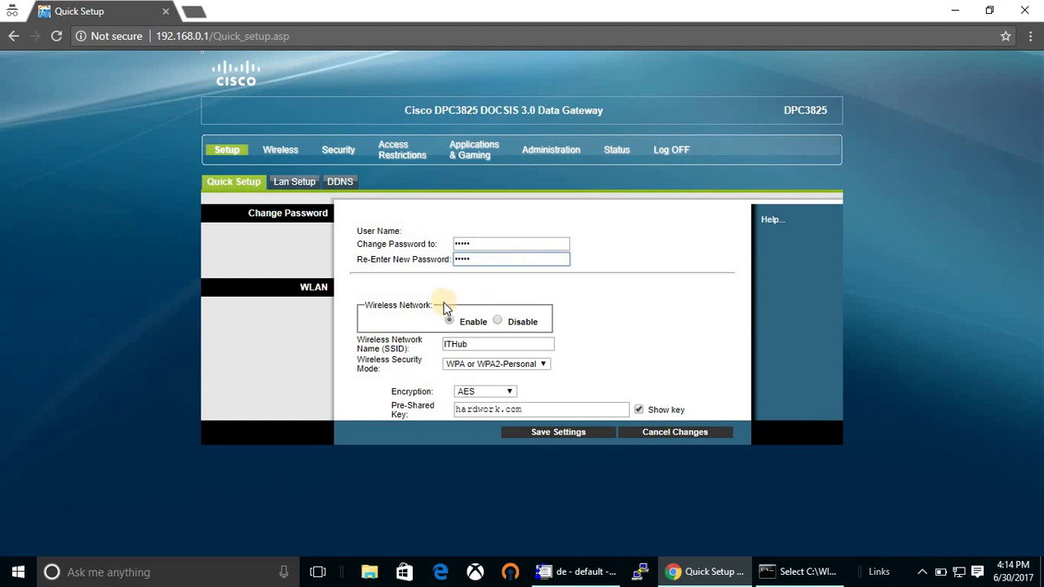
pyautogui.click(457, 299)
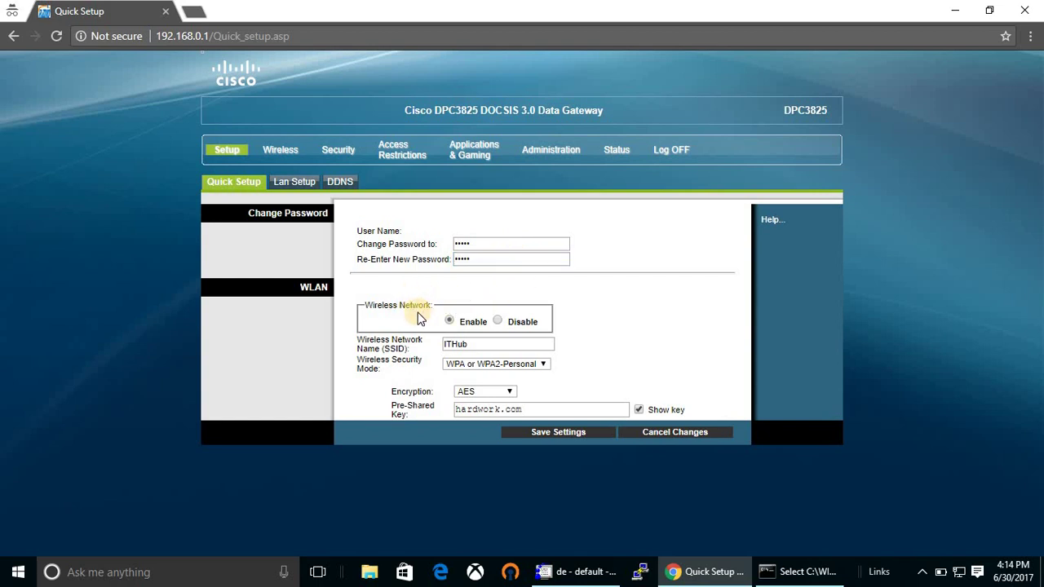
# Keep ITHub on WPA or WPA2-Personal and replace its pre-shared key with a new key.
pyautogui.moveTo(362, 310); pyautogui.dragTo(544, 337)
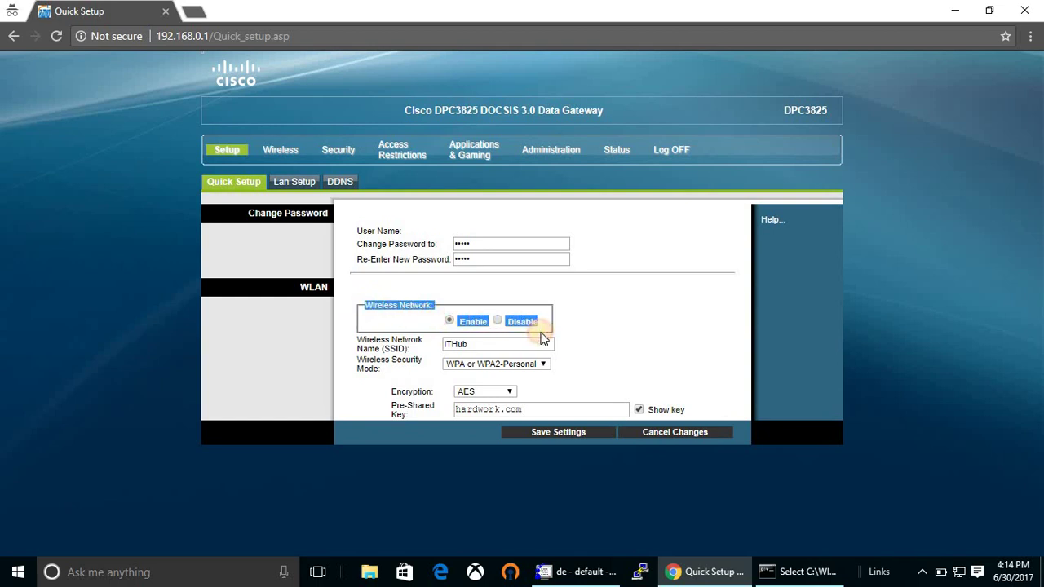
pyautogui.click(439, 295)
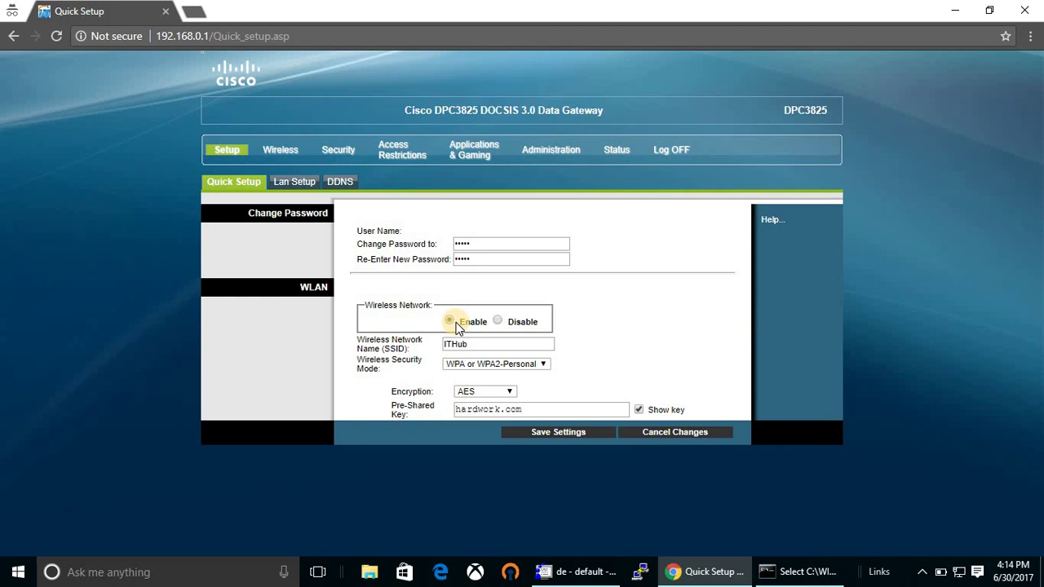
pyautogui.click(495, 346)
pyautogui.click(527, 366)
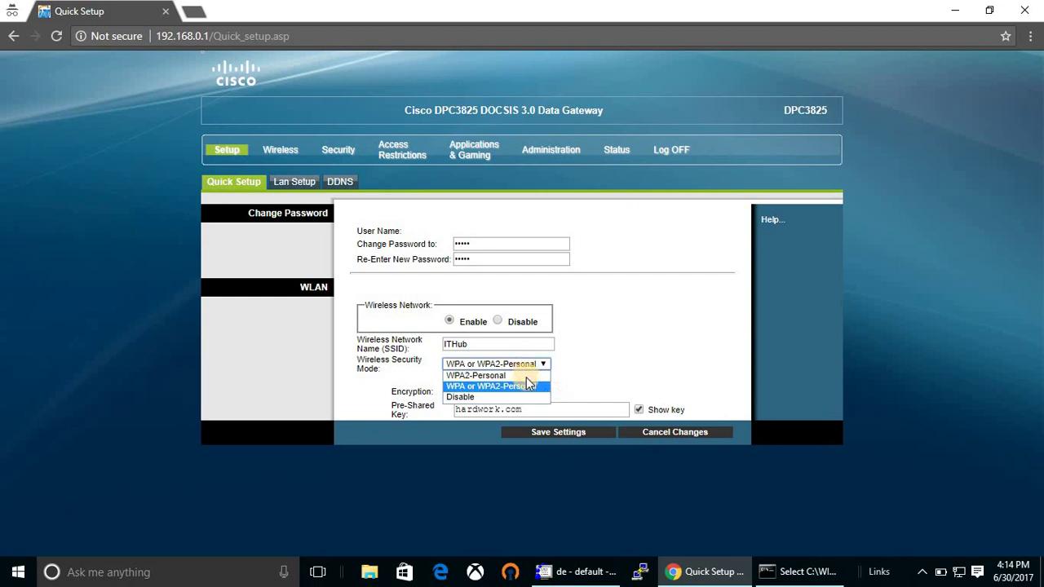
pyautogui.click(528, 385)
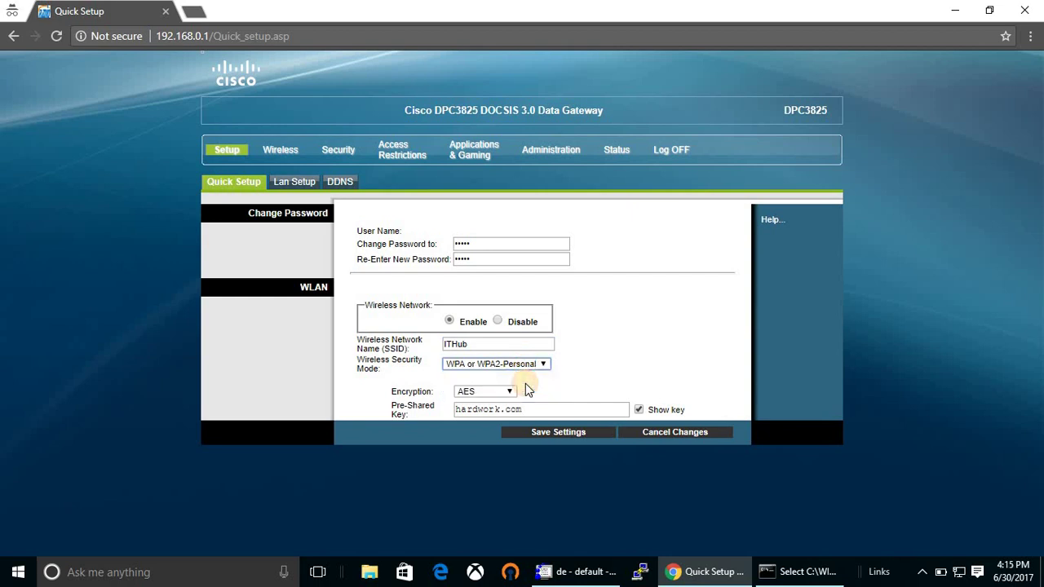
pyautogui.doubleClick(530, 409)
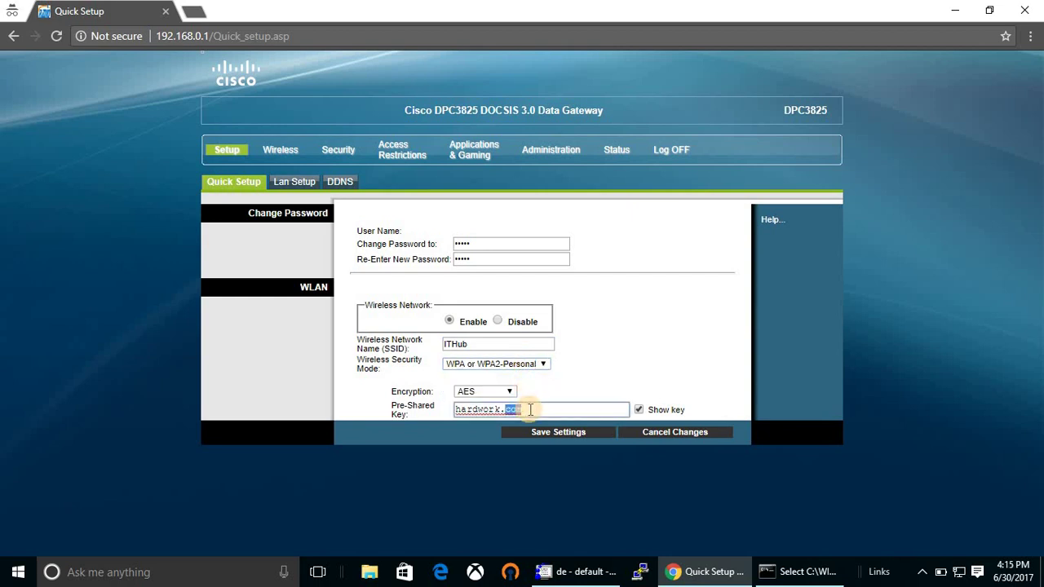
pyautogui.press('BackSpace')
pyautogui.hotkey('ctrl', 'a')
pyautogui.press('BackSpace')
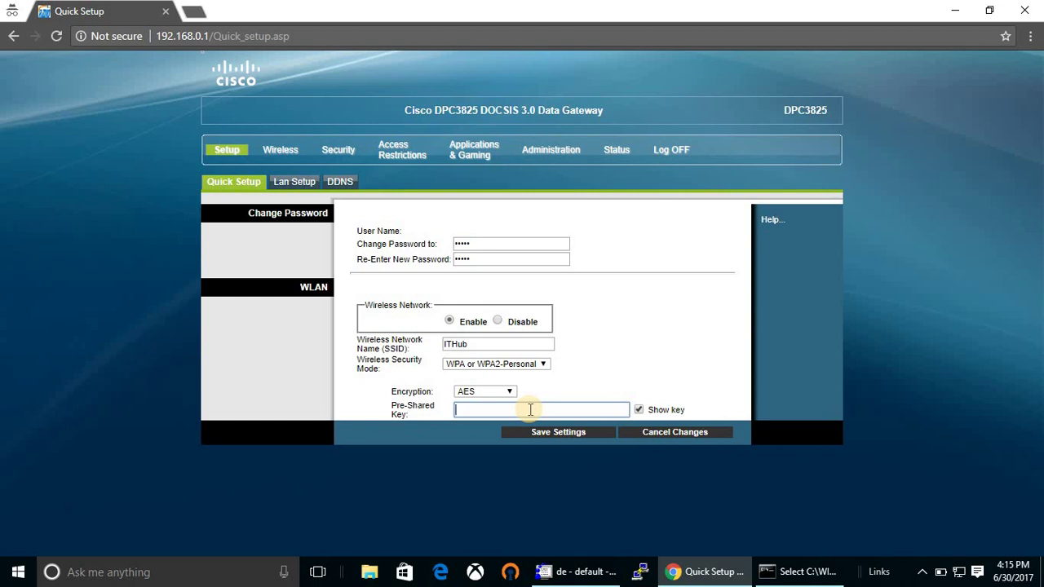
pyautogui.write('12345678')
# View Lan Setup and the Wireless WPS page, ending on Radio Settings.
pyautogui.click(293, 183)
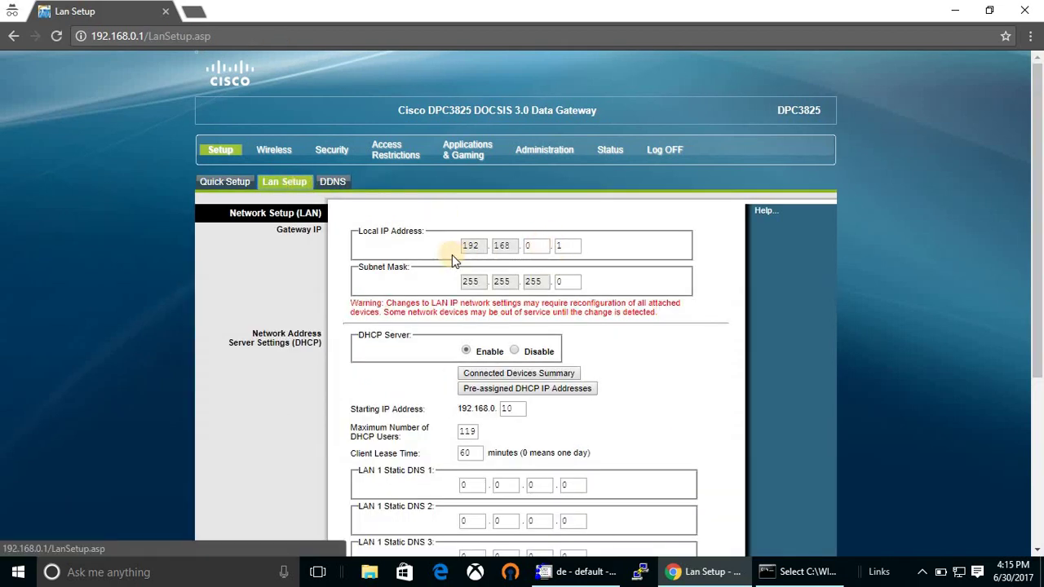
pyautogui.click(285, 155)
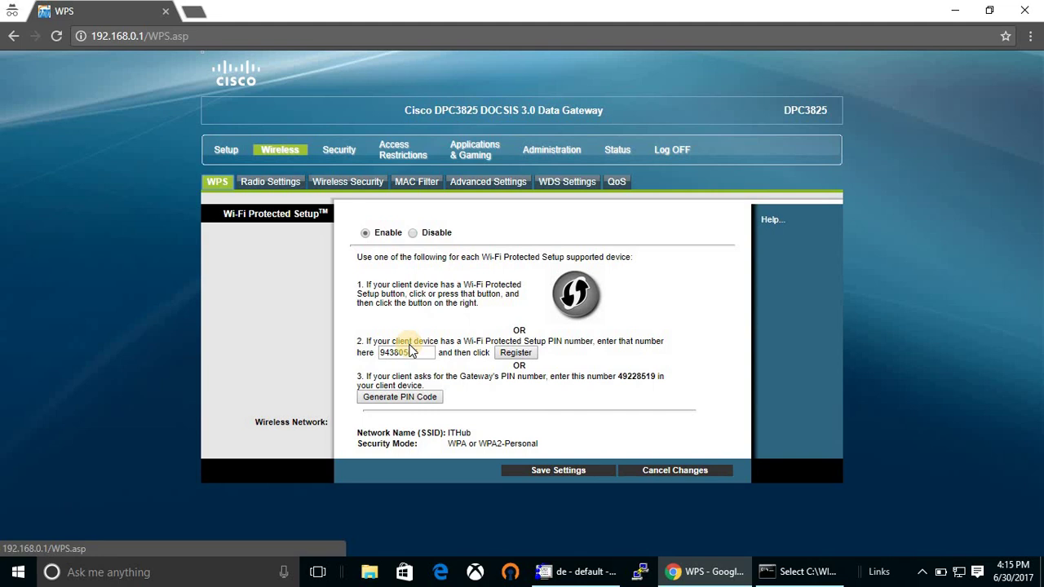
pyautogui.click(292, 185)
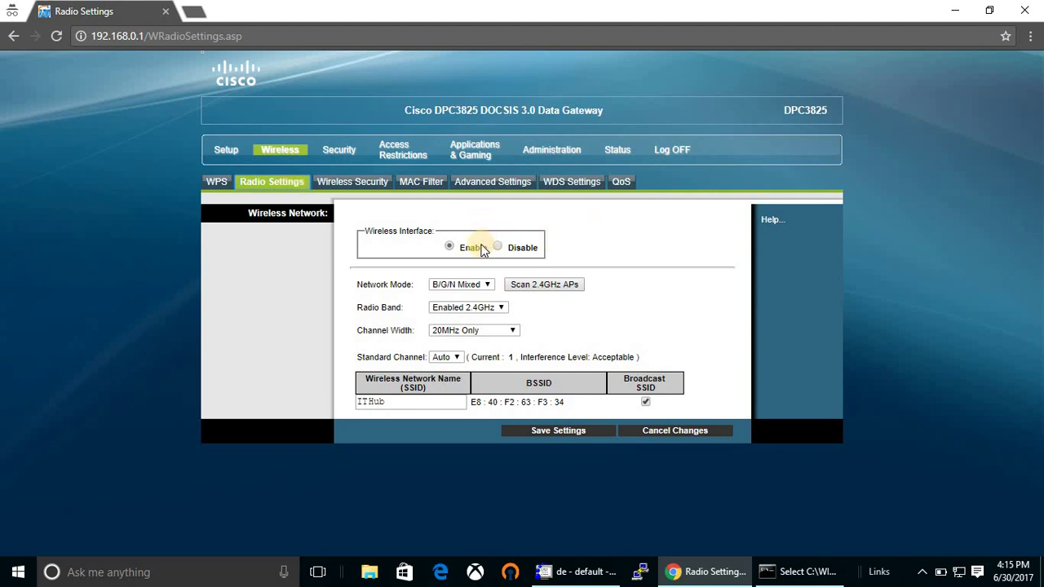
pyautogui.click(486, 286)
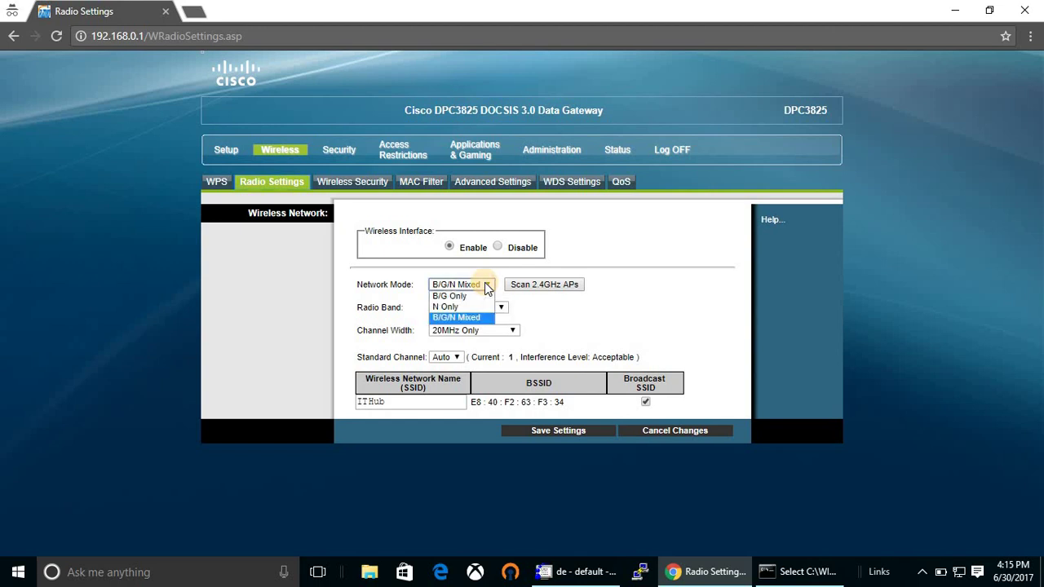
pyautogui.click(575, 329)
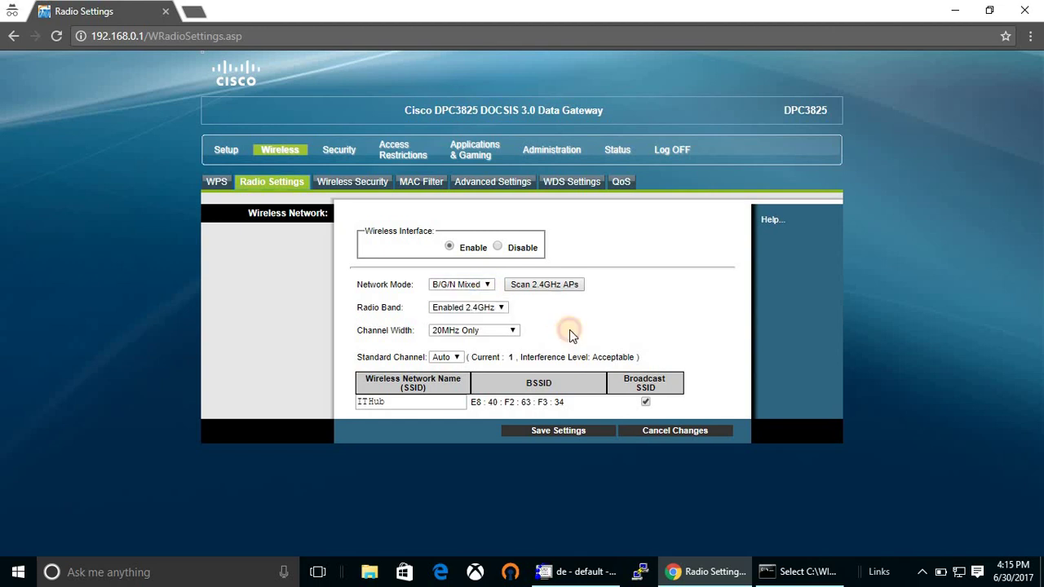
pyautogui.click(502, 331)
pyautogui.click(526, 343)
pyautogui.click(463, 356)
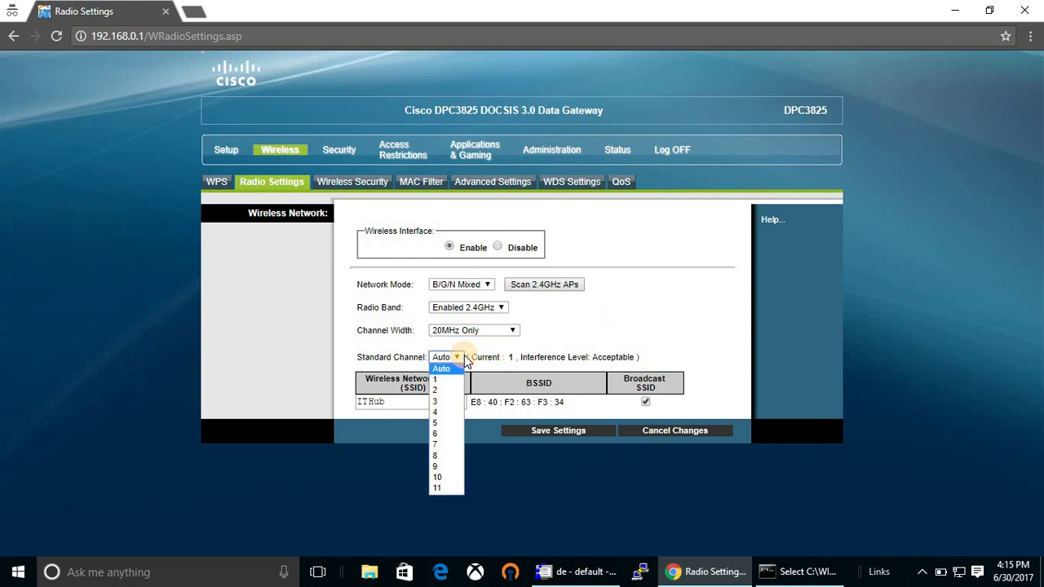
pyautogui.click(550, 331)
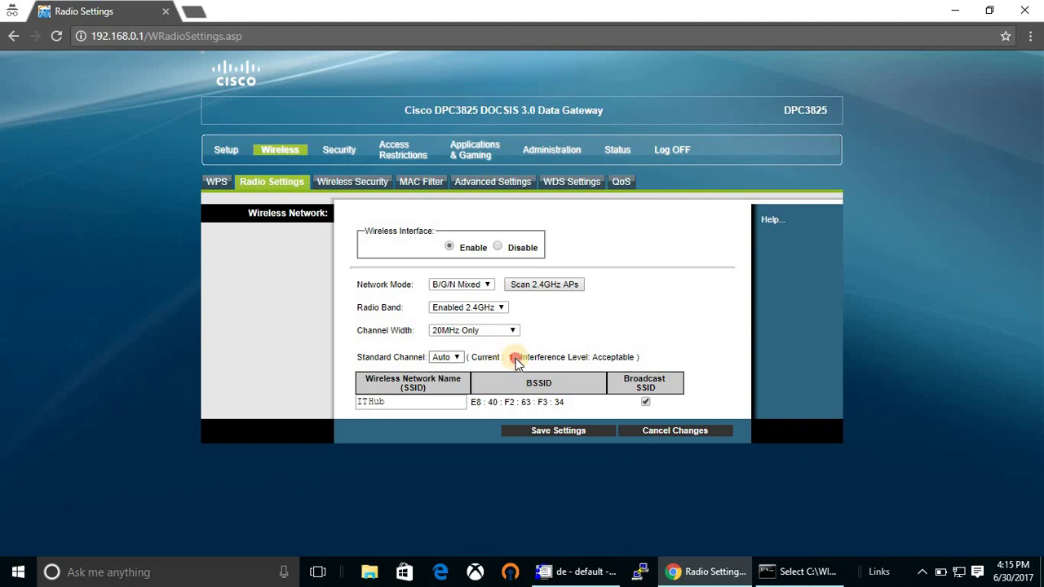
pyautogui.moveTo(515, 358); pyautogui.dragTo(497, 358)
pyautogui.click(451, 358)
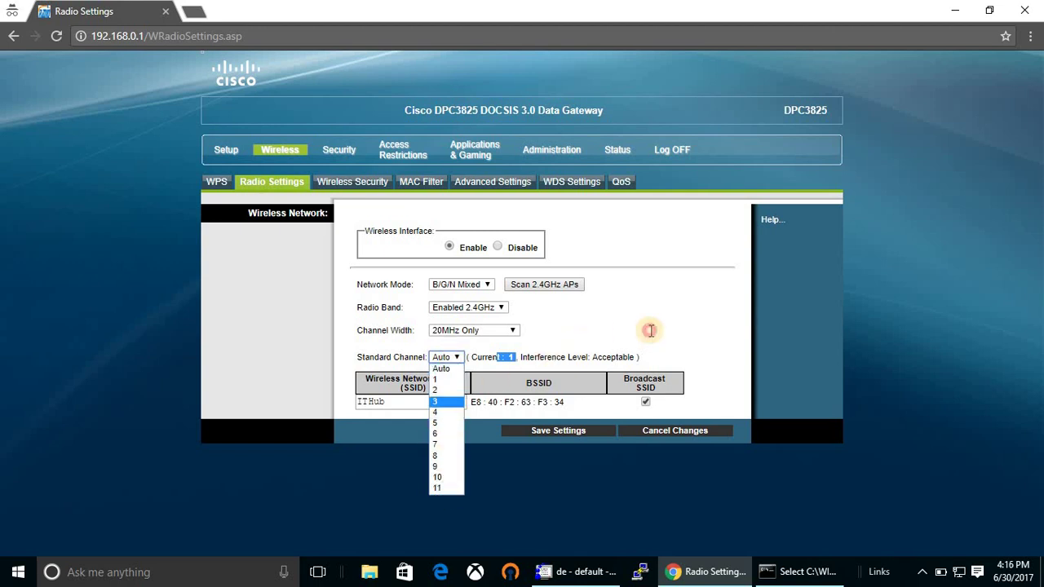
pyautogui.click(604, 301)
# Review the Wireless Security modes, MAC Filter, Advanced Settings and WDS Settings pages.
pyautogui.click(359, 184)
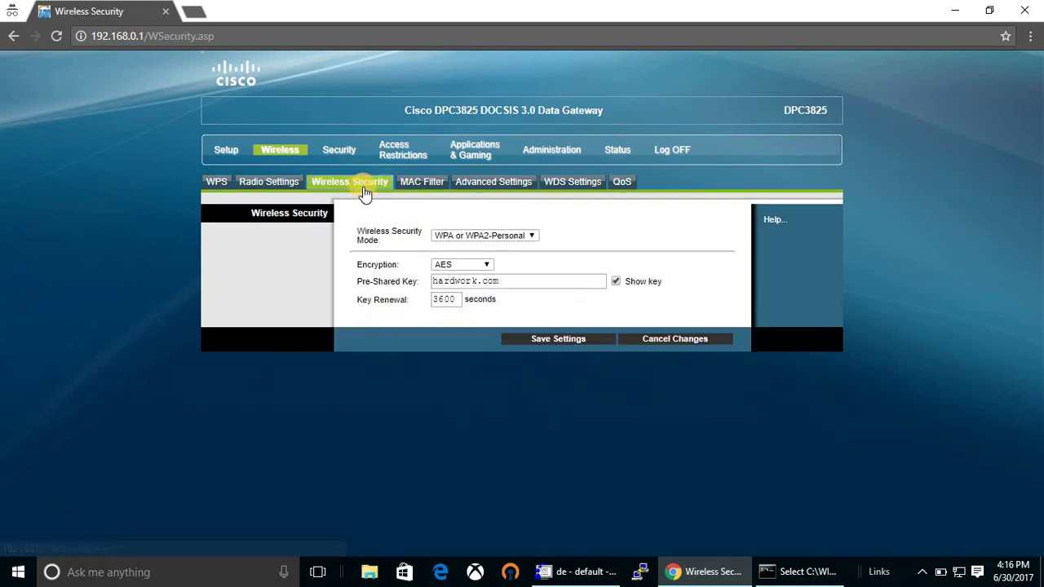
pyautogui.click(529, 235)
pyautogui.click(522, 234)
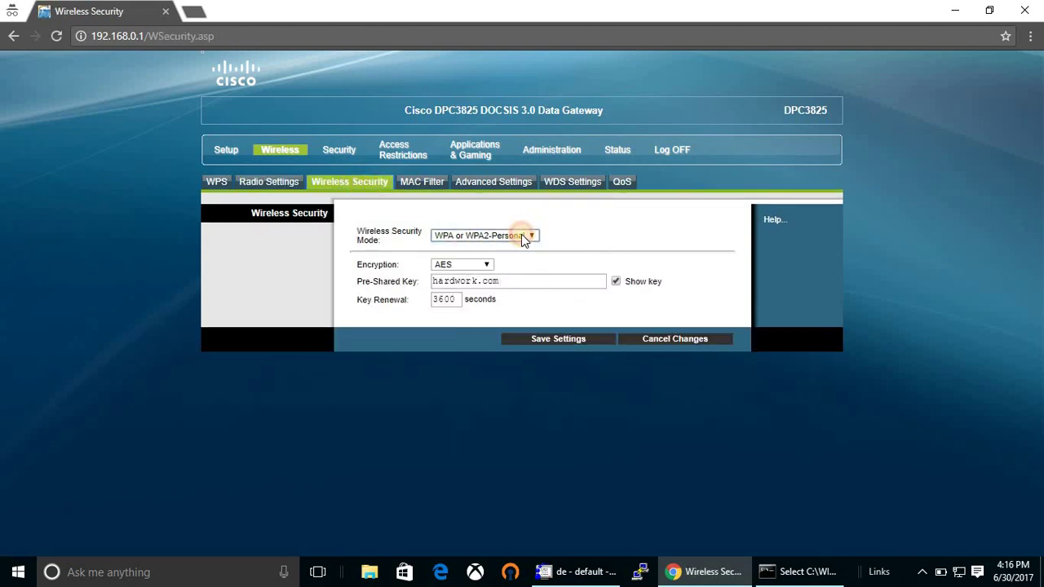
pyautogui.click(521, 234)
pyautogui.click(434, 186)
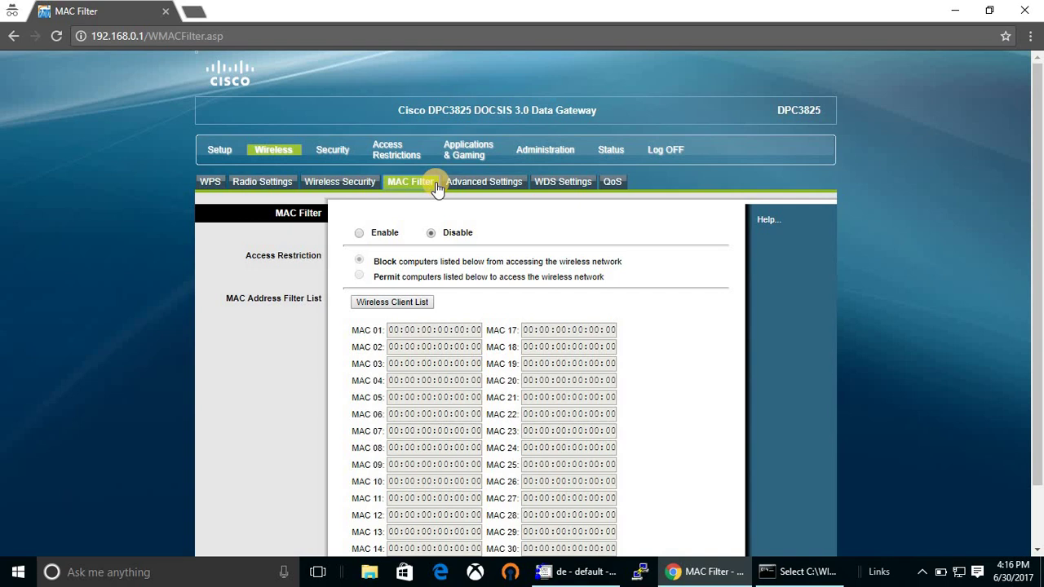
pyautogui.click(472, 182)
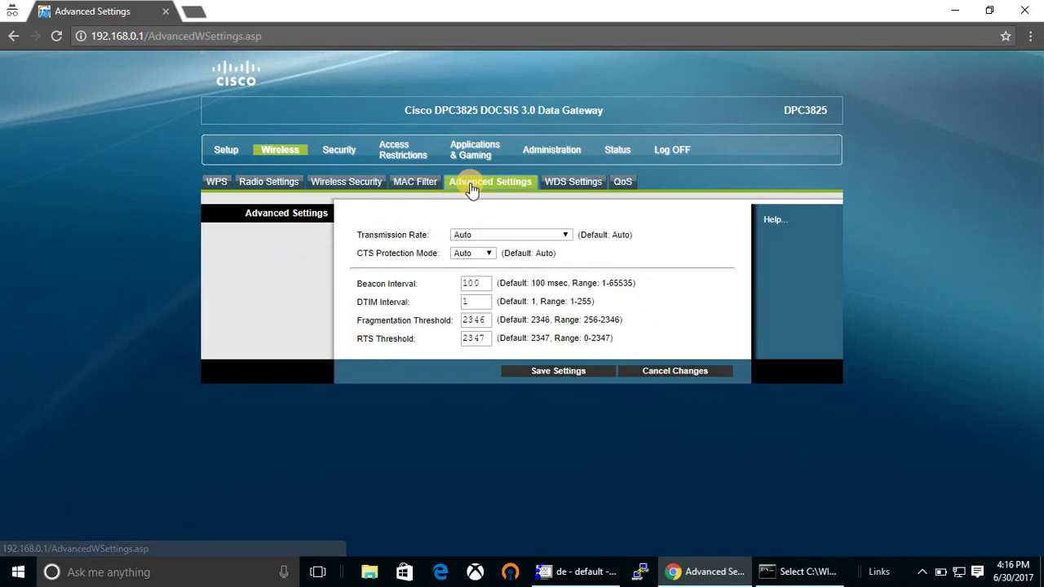
pyautogui.click(574, 182)
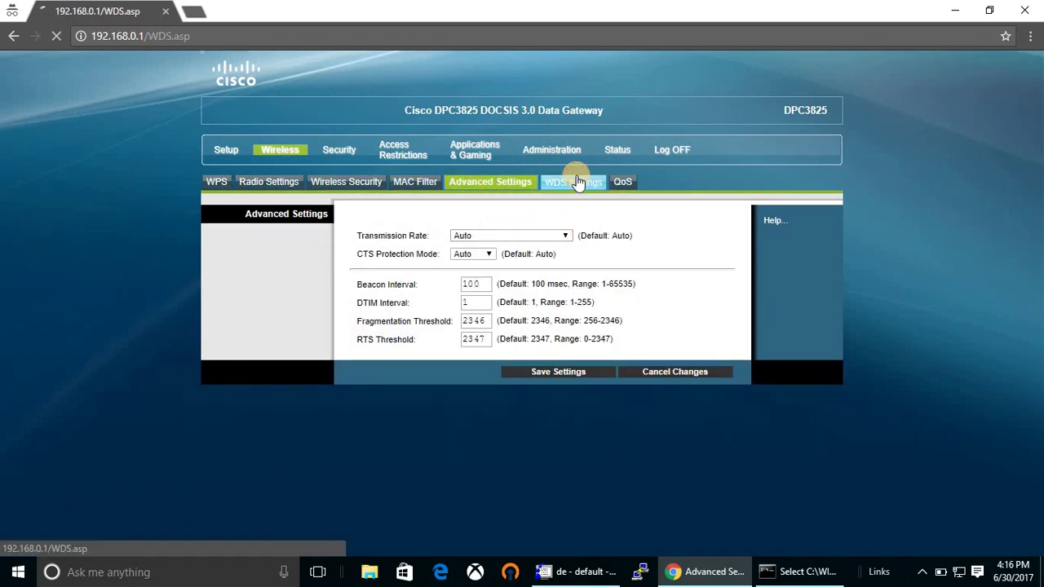
# Step through Firewall, VPN Passthrough and VPN to the Access Restrictions IP Address Filtering page.
pyautogui.click(341, 153)
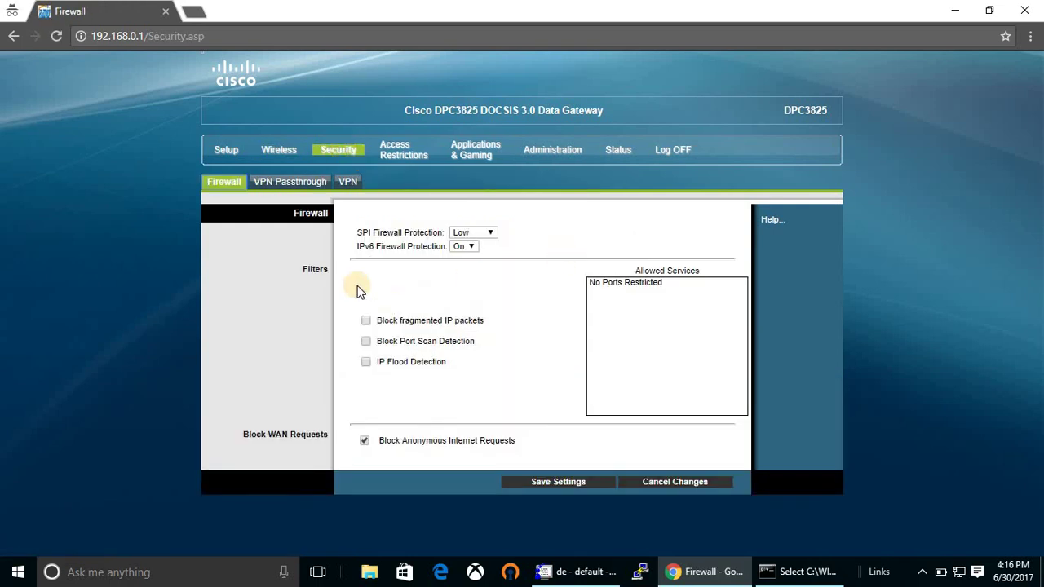
pyautogui.click(315, 184)
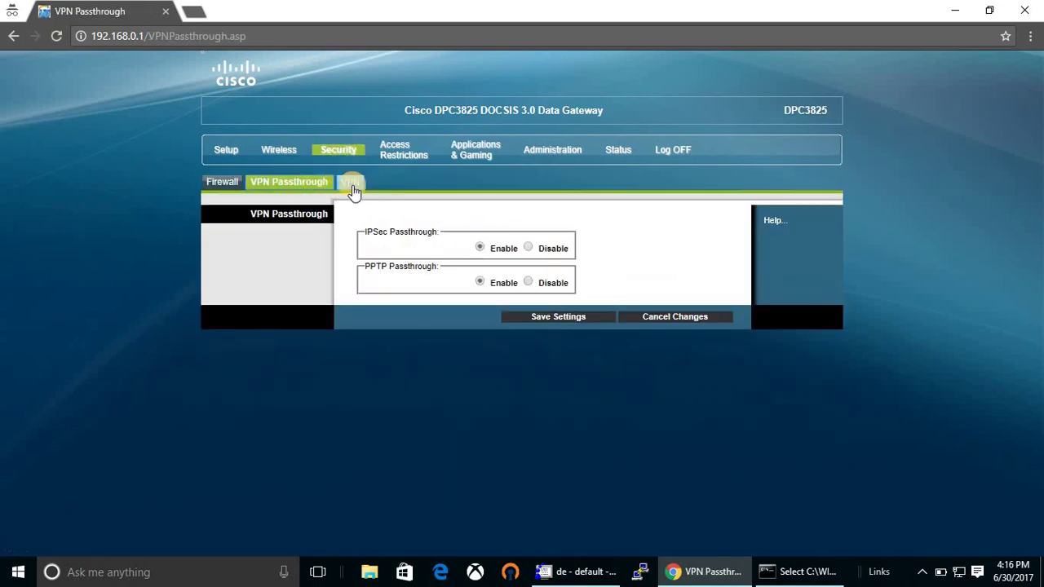
pyautogui.click(352, 185)
pyautogui.click(398, 163)
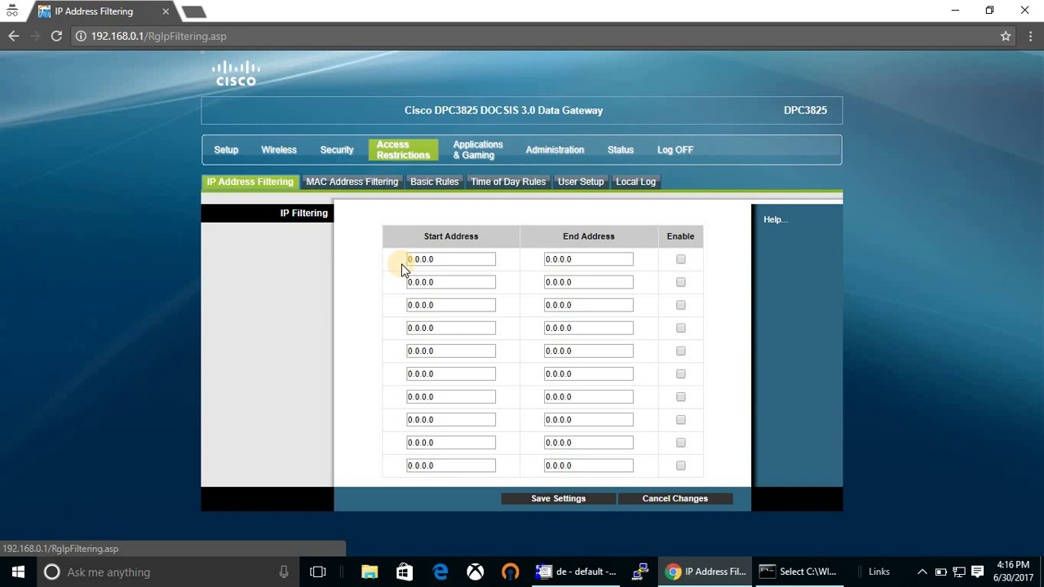
# Review the MAC Address Filtering restrictions and the parental control Basic Rules keyword list.
pyautogui.click(373, 186)
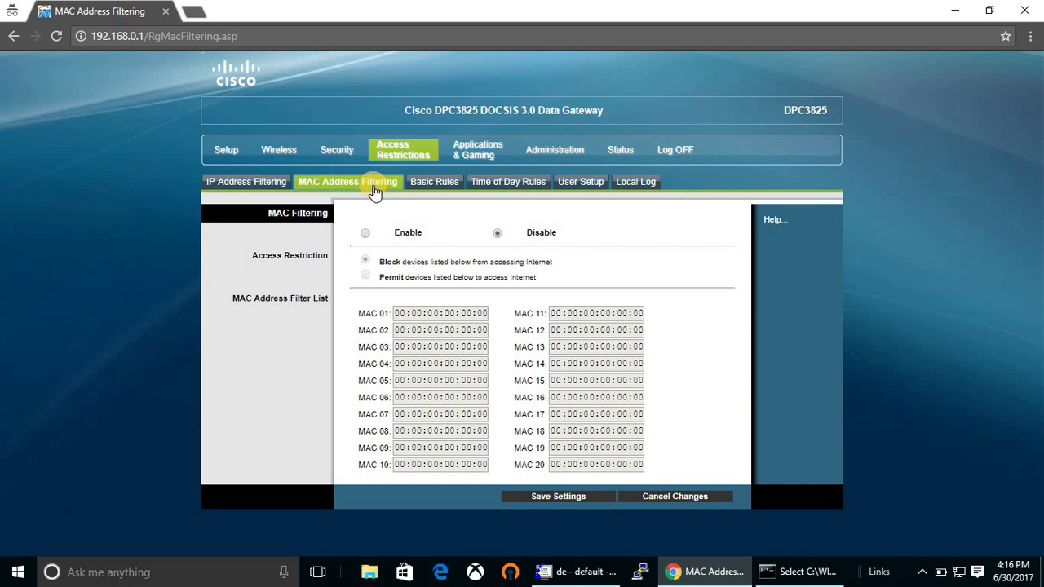
pyautogui.click(423, 186)
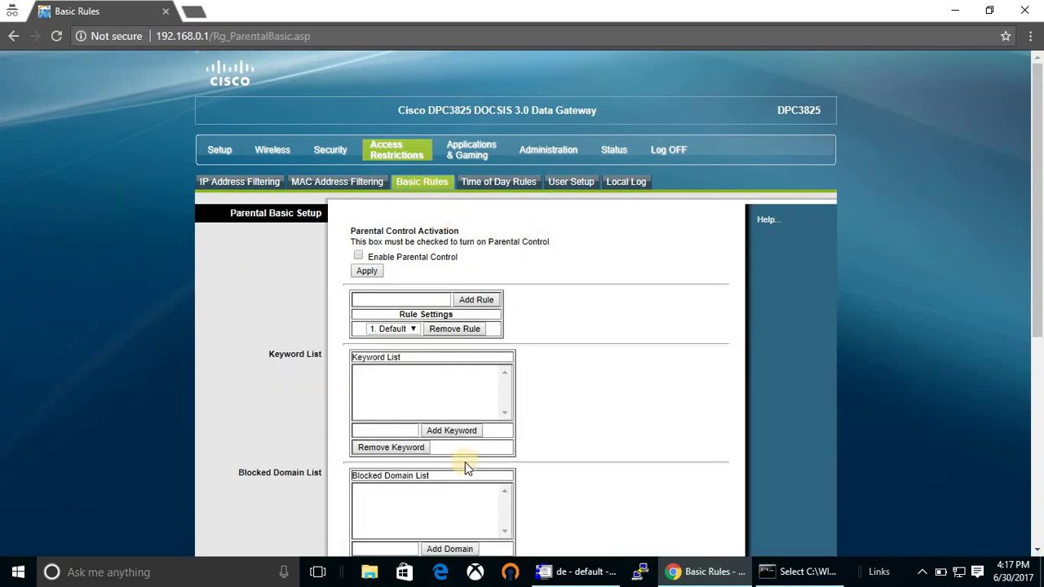
pyautogui.scroll(-3, 473, 400)
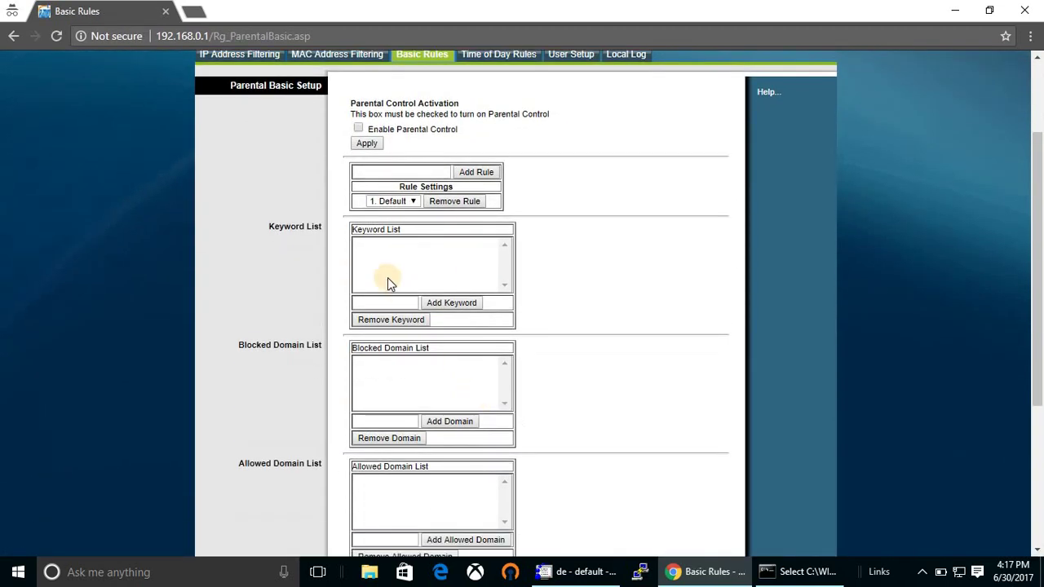
pyautogui.click(393, 263)
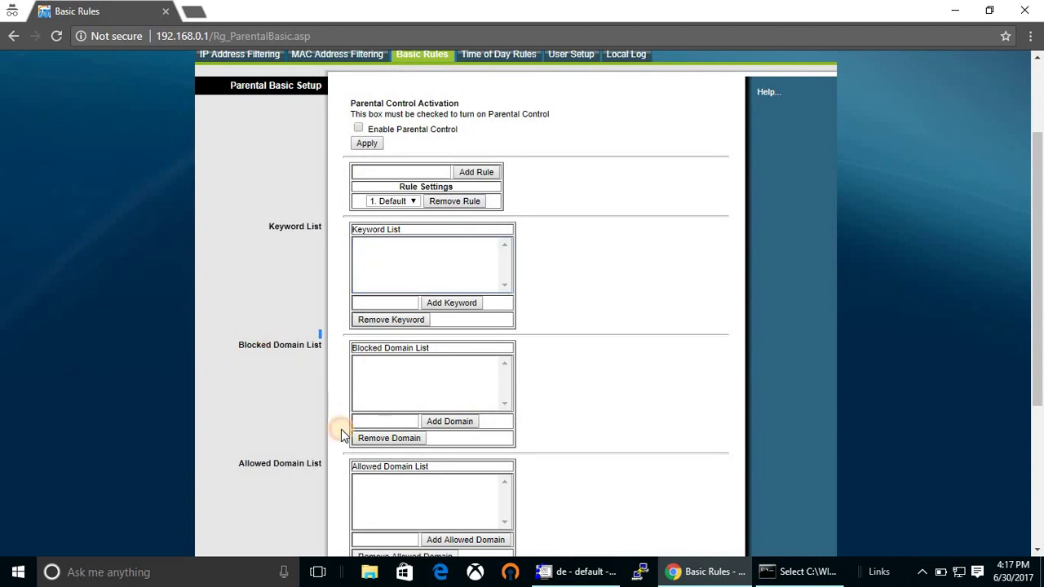
pyautogui.scroll(-1, 343, 434)
pyautogui.scroll(-3, 343, 434)
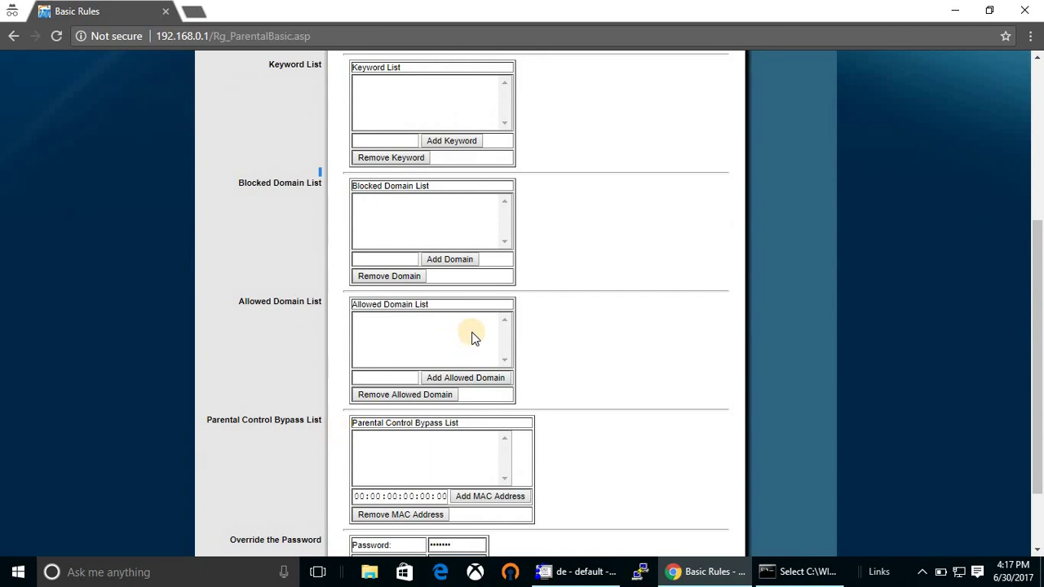
pyautogui.scroll(-2, 473, 337)
pyautogui.scroll(5, 472, 338)
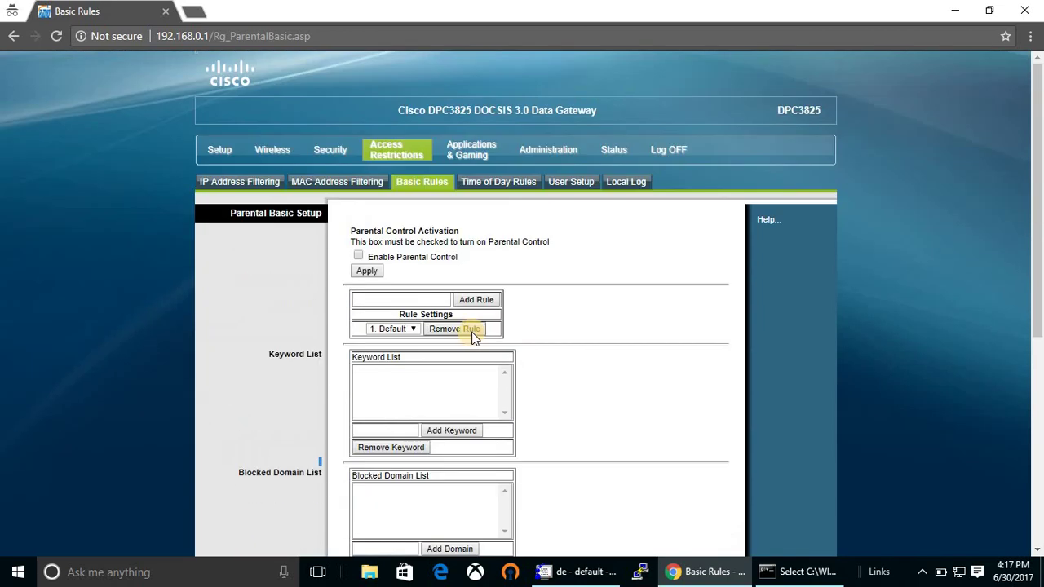
# Look at Time of Day Rules and User Setup, then open the parental control Local Log.
pyautogui.click(487, 179)
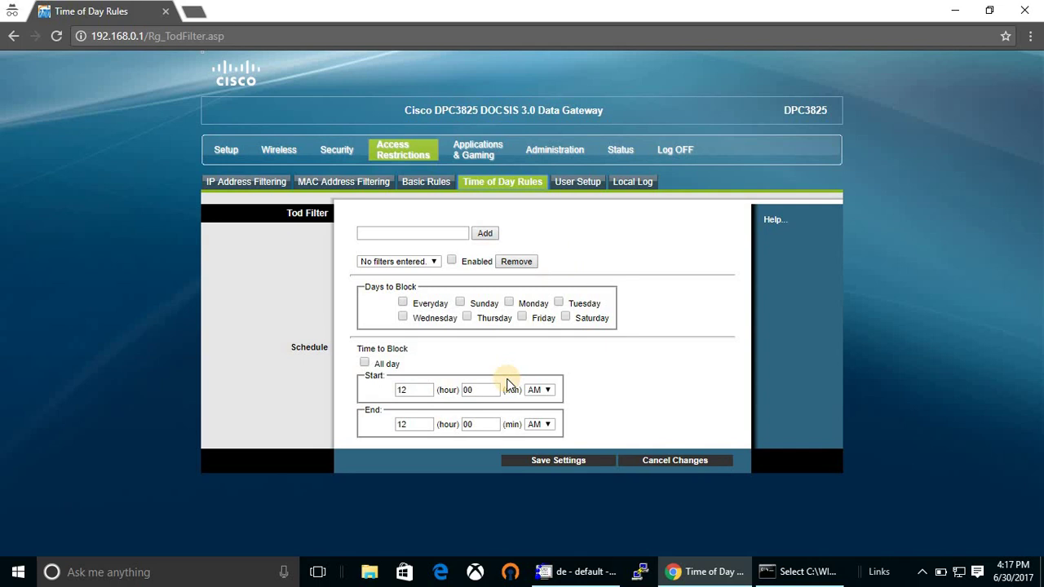
pyautogui.click(587, 182)
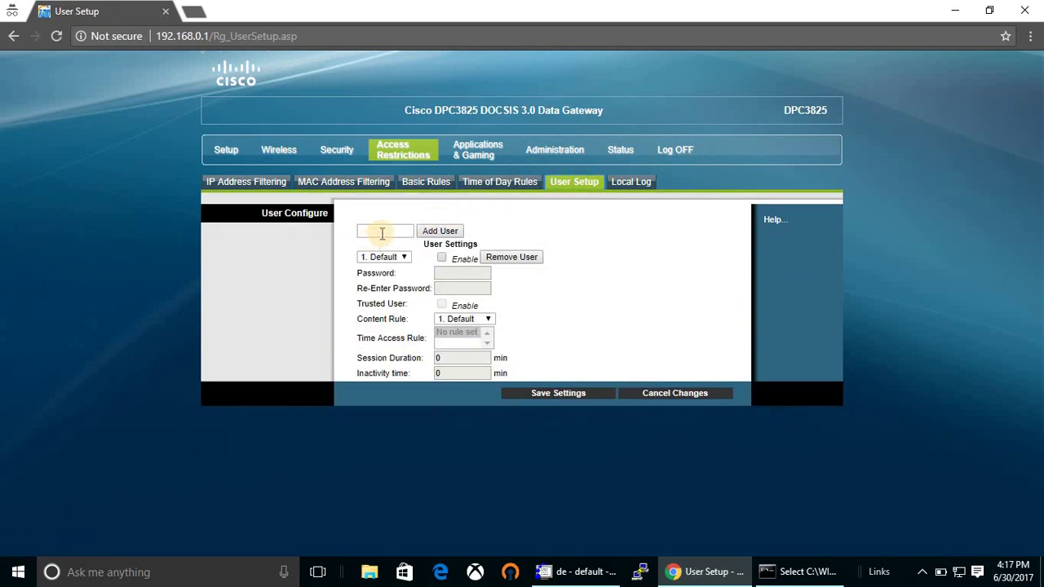
pyautogui.click(372, 232)
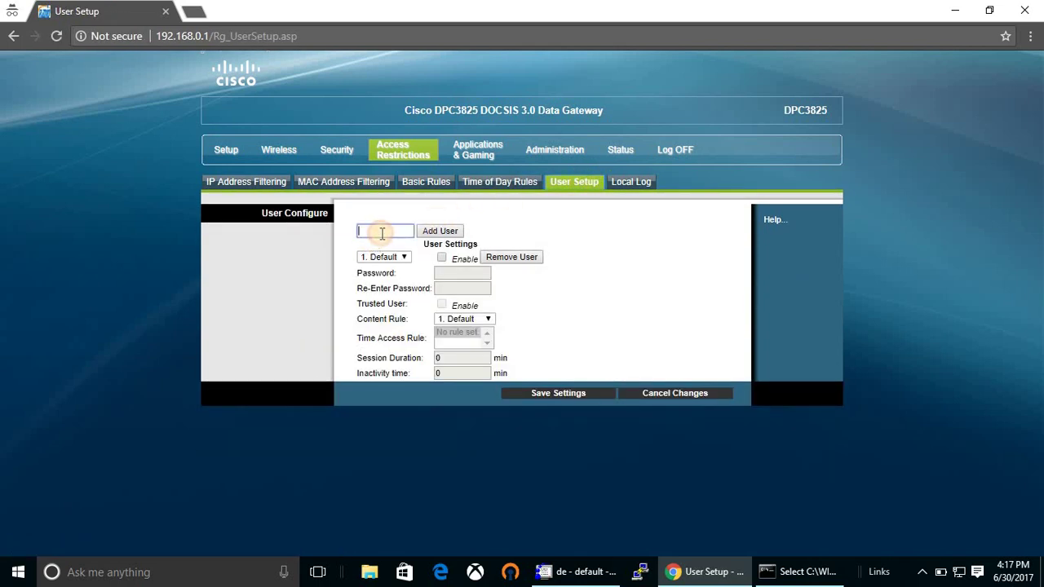
pyautogui.click(625, 189)
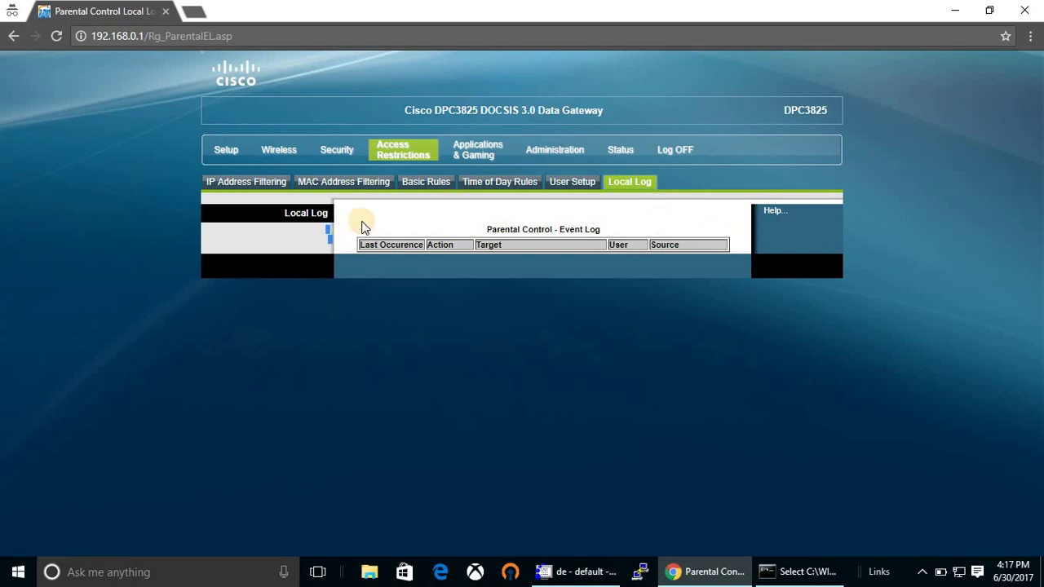
# Open Port Filtering and Port Range Forwarding, then the Administration Management page.
pyautogui.click(501, 150)
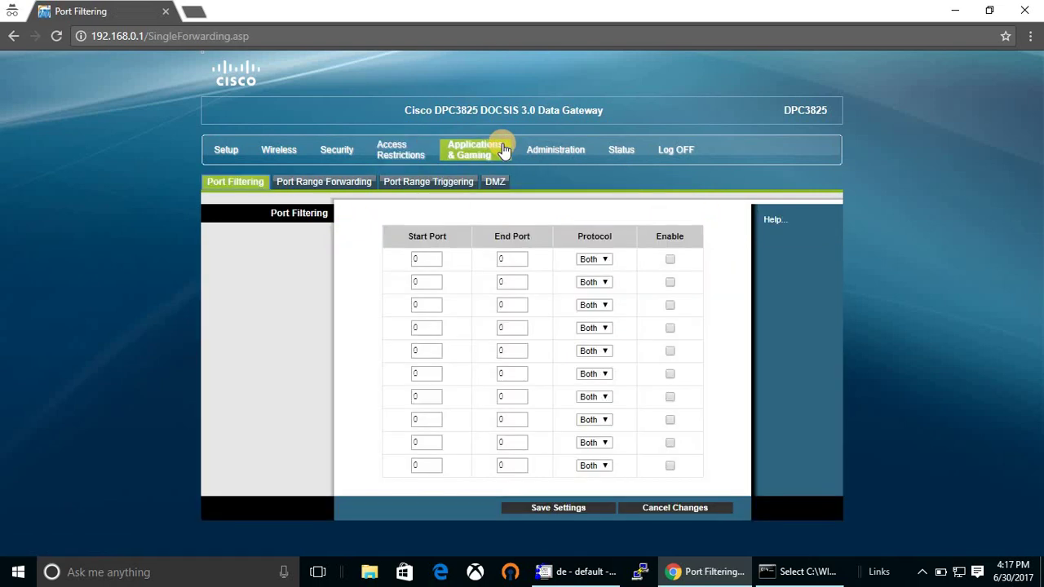
pyautogui.click(504, 151)
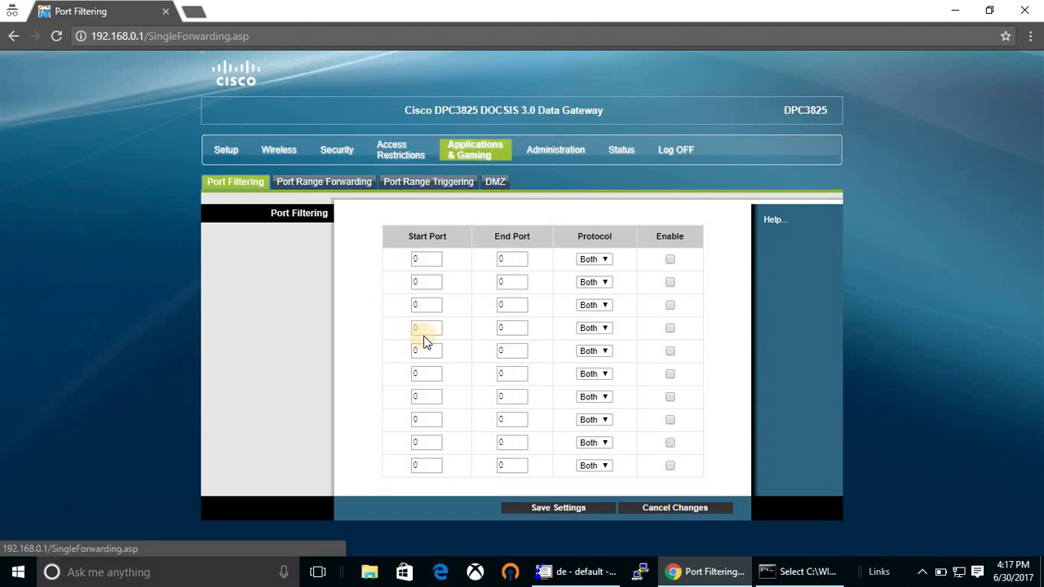
pyautogui.click(323, 182)
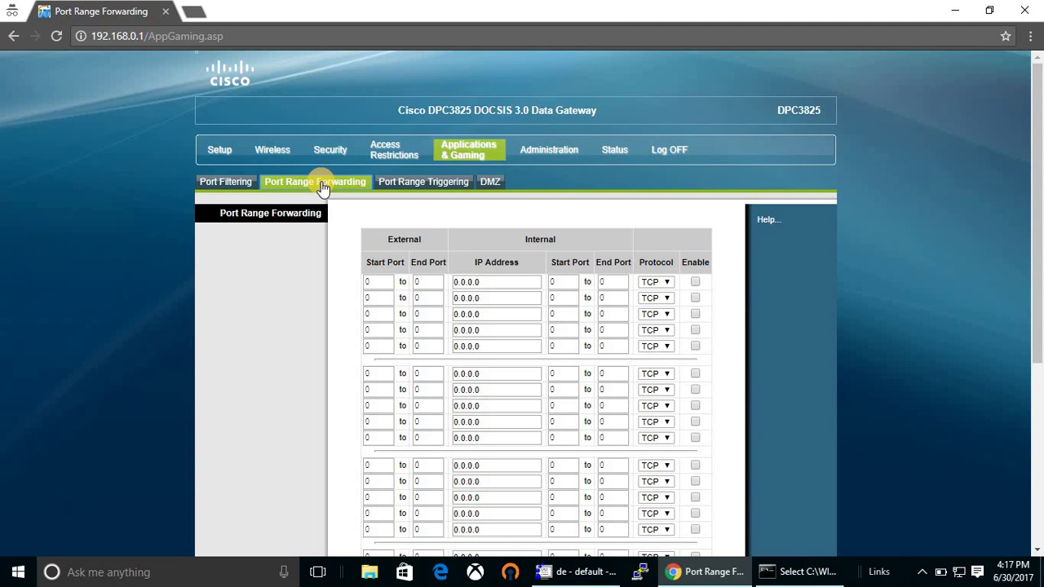
pyautogui.click(549, 150)
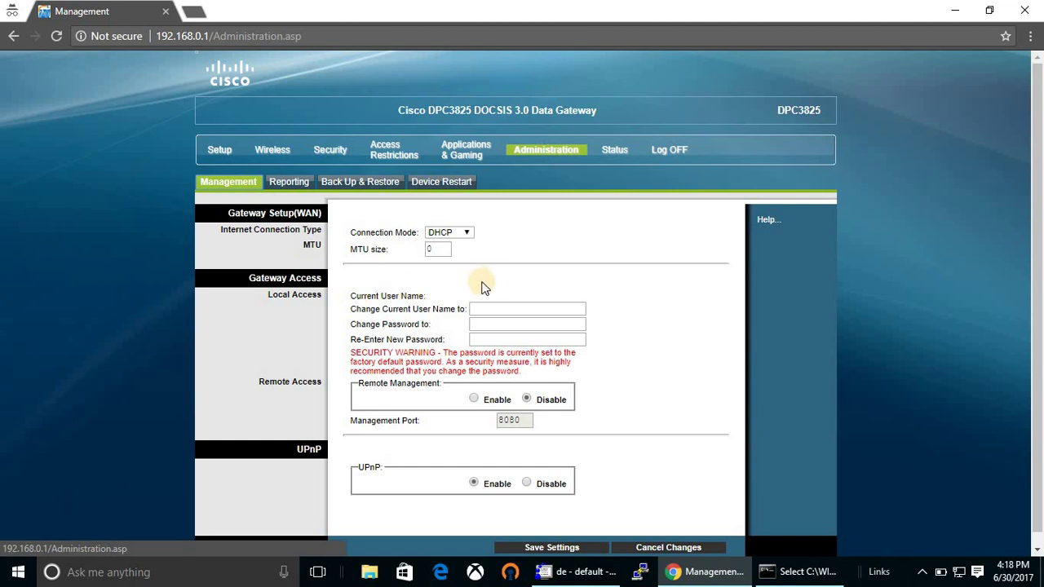
# Set Connection Mode to Static IP, check its IP, subnet mask and DNS boxes, then go to Reporting.
pyautogui.click(466, 234)
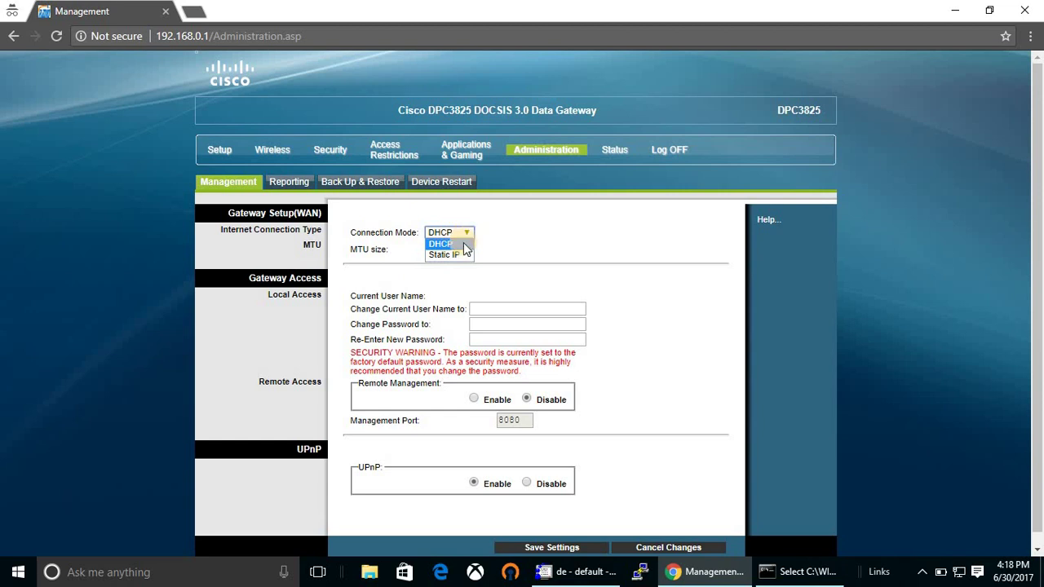
pyautogui.click(449, 254)
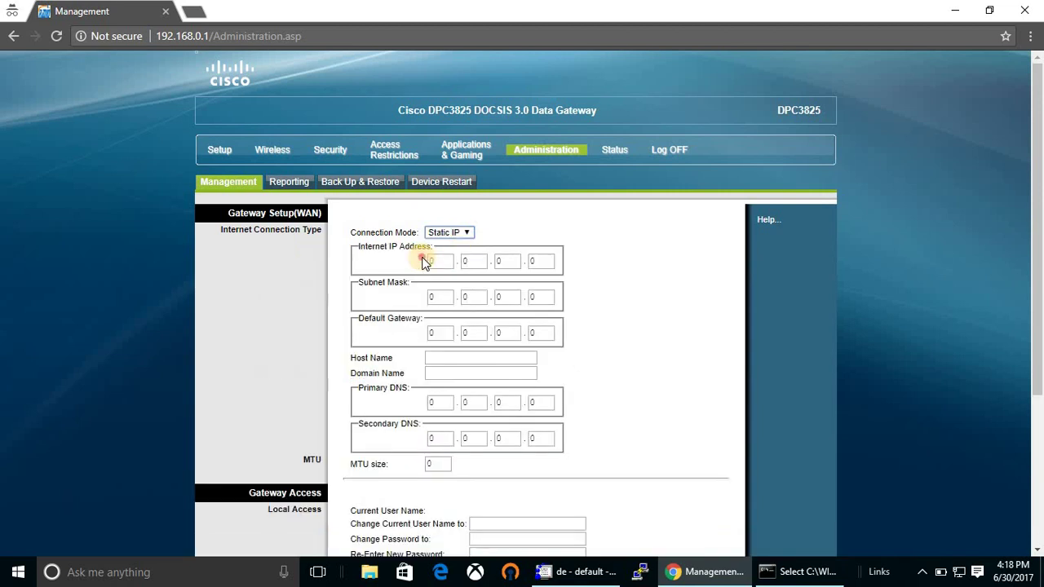
pyautogui.click(439, 261)
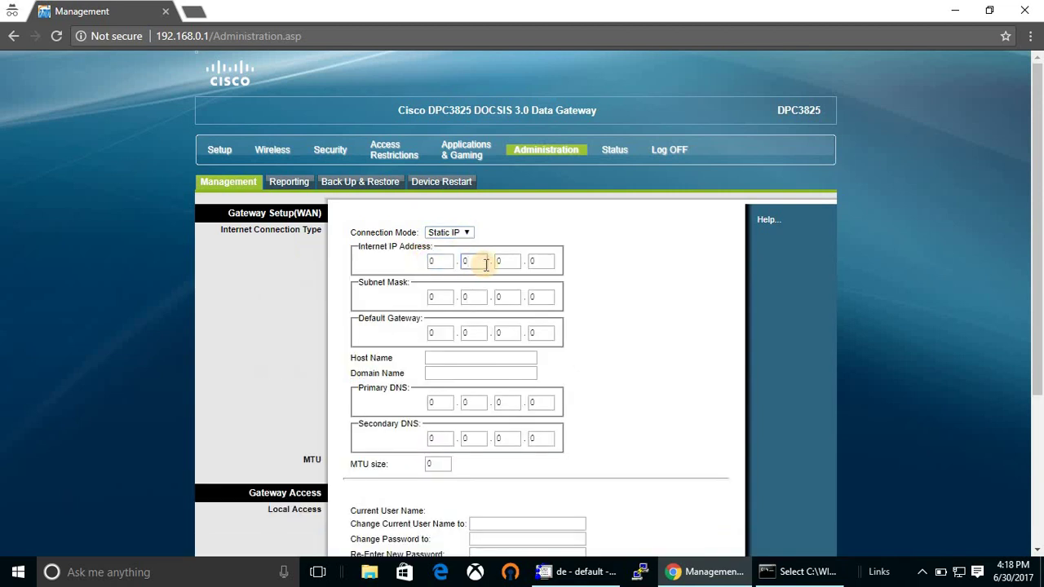
pyautogui.click(459, 261)
pyautogui.click(527, 260)
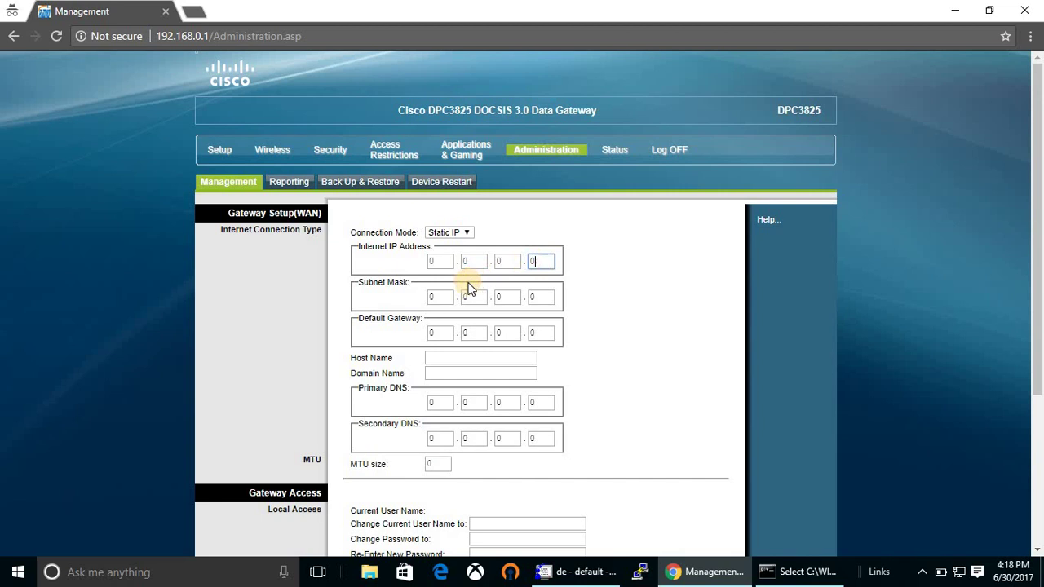
pyautogui.click(434, 296)
pyautogui.click(447, 402)
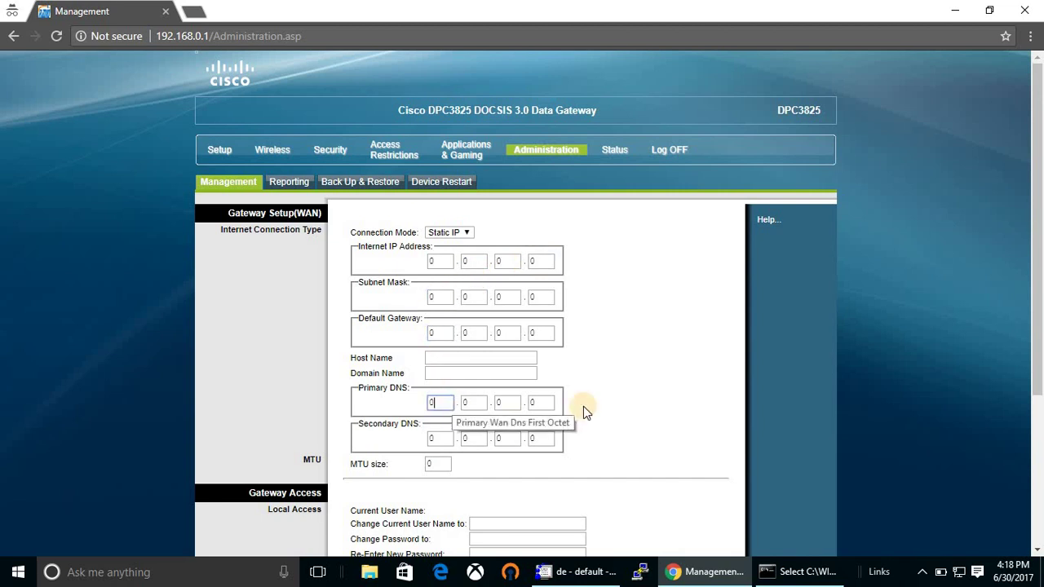
pyautogui.click(292, 191)
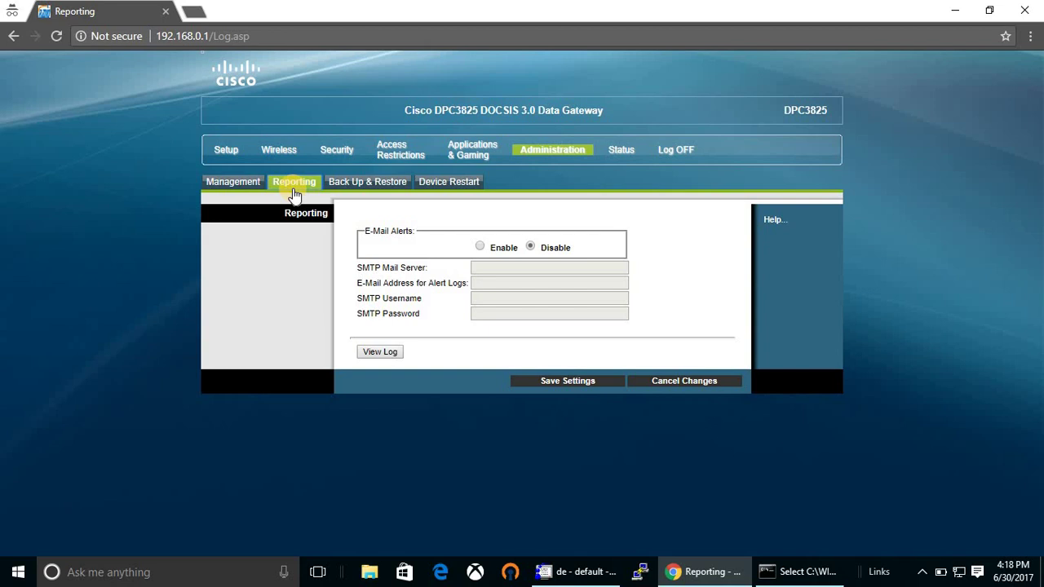
# Check Back Up & Restore without choosing a restore file, then open Device Restart.
pyautogui.click(349, 183)
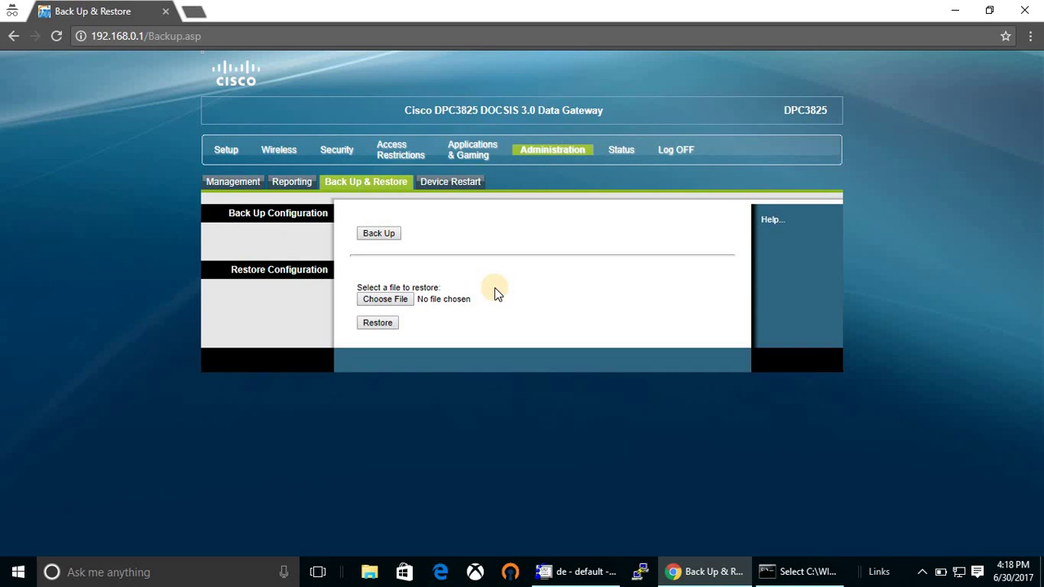
pyautogui.click(380, 299)
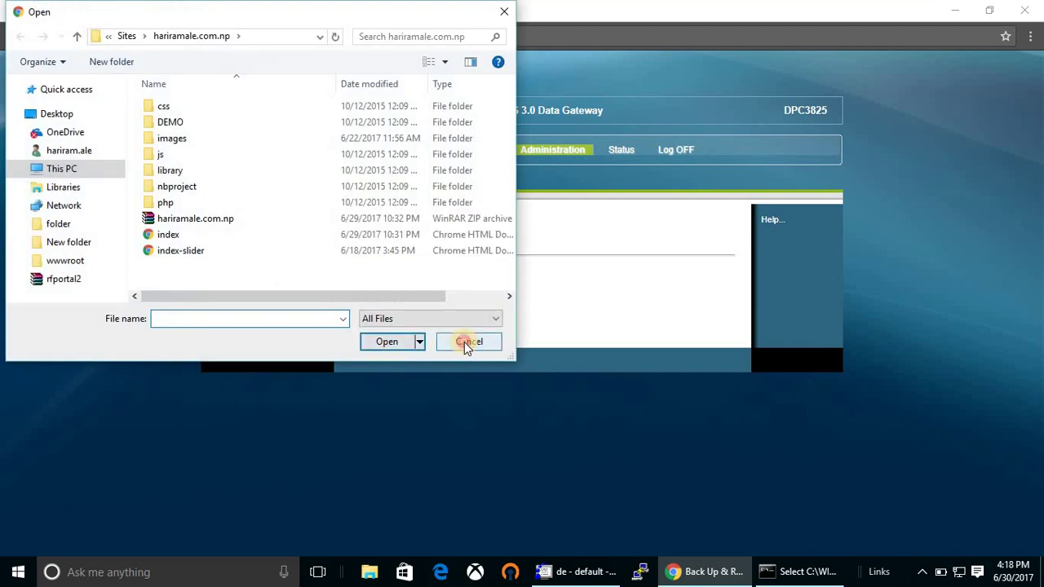
pyautogui.click(464, 341)
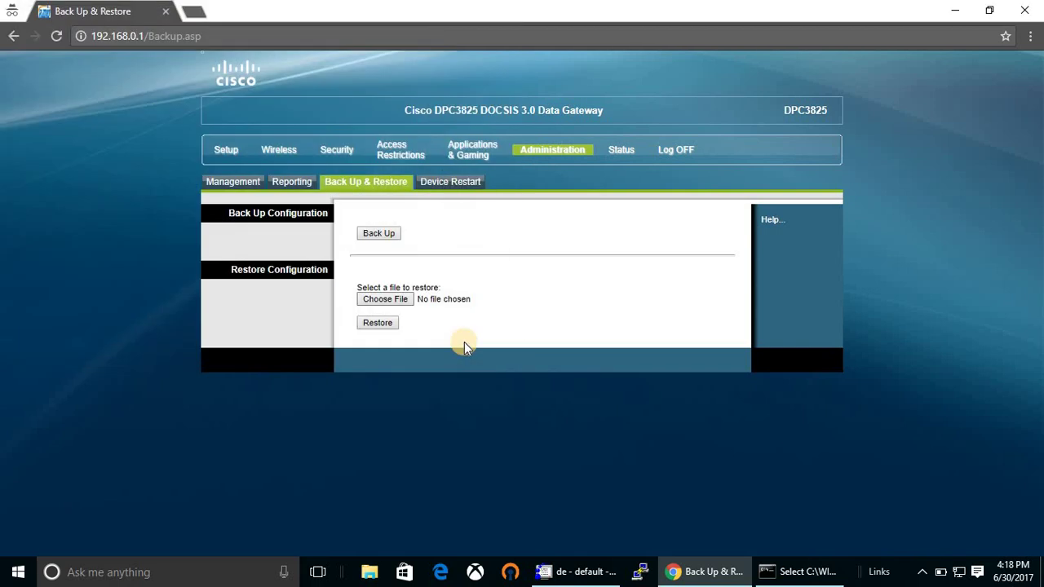
pyautogui.click(453, 181)
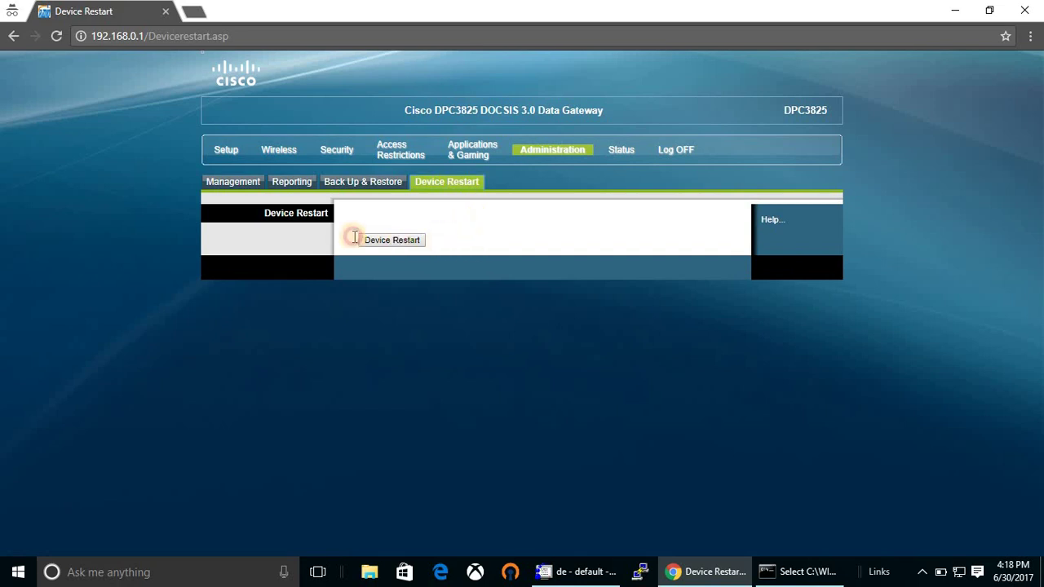
# Open the gateway Status section and review the Local Network and Wireless status pages.
pyautogui.click(627, 150)
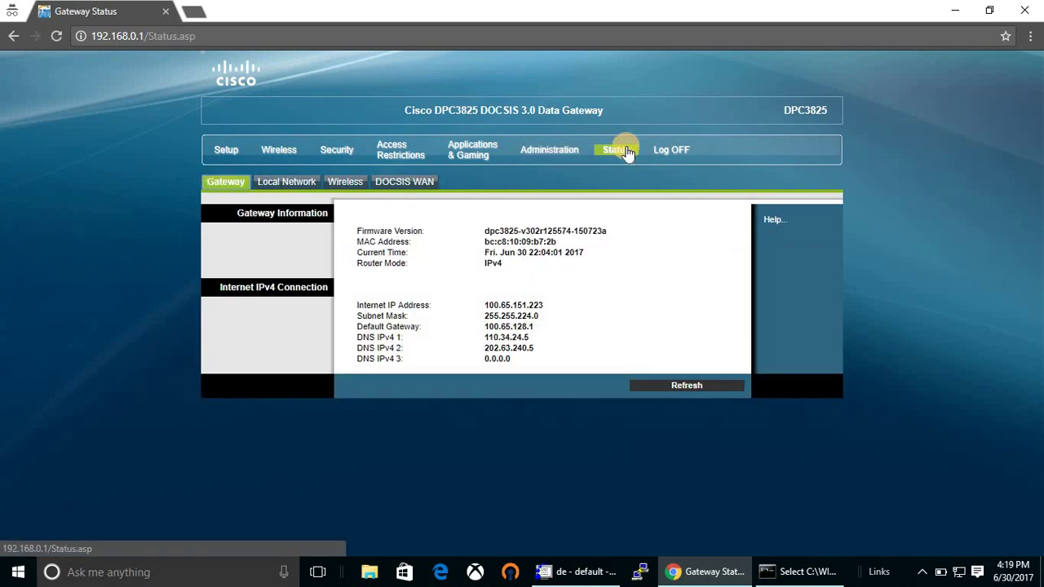
pyautogui.click(275, 186)
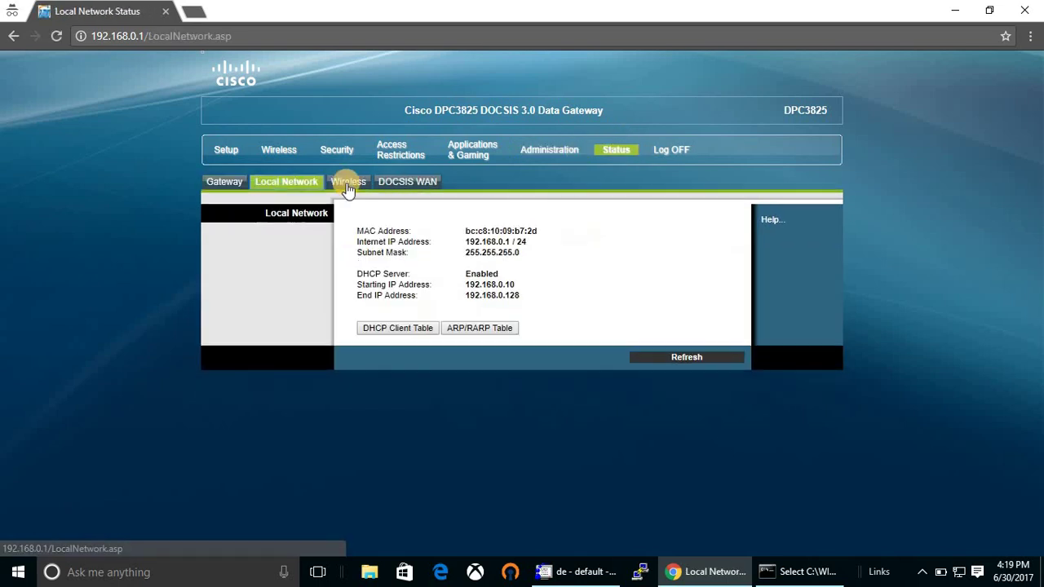
pyautogui.click(348, 184)
# Review the DOCSIS WAN status details, then log off back to the login form.
pyautogui.click(409, 183)
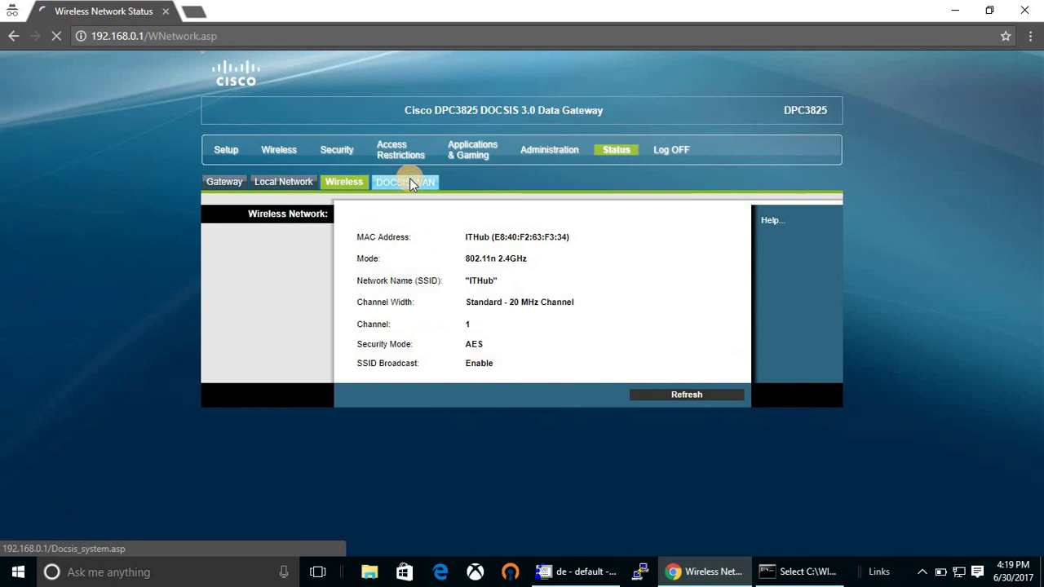
pyautogui.scroll(-3, 640, 315)
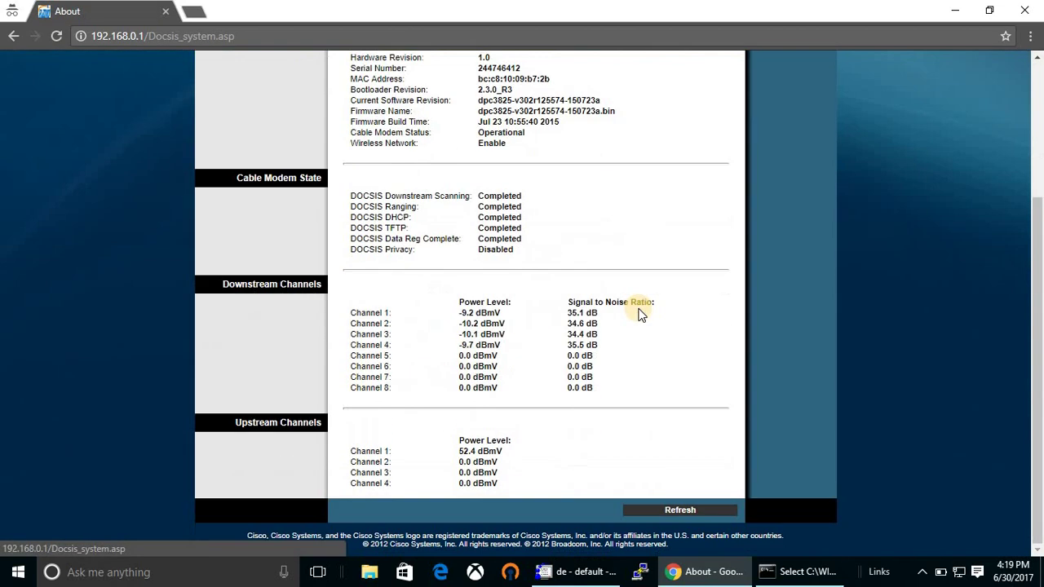
pyautogui.scroll(3, 640, 314)
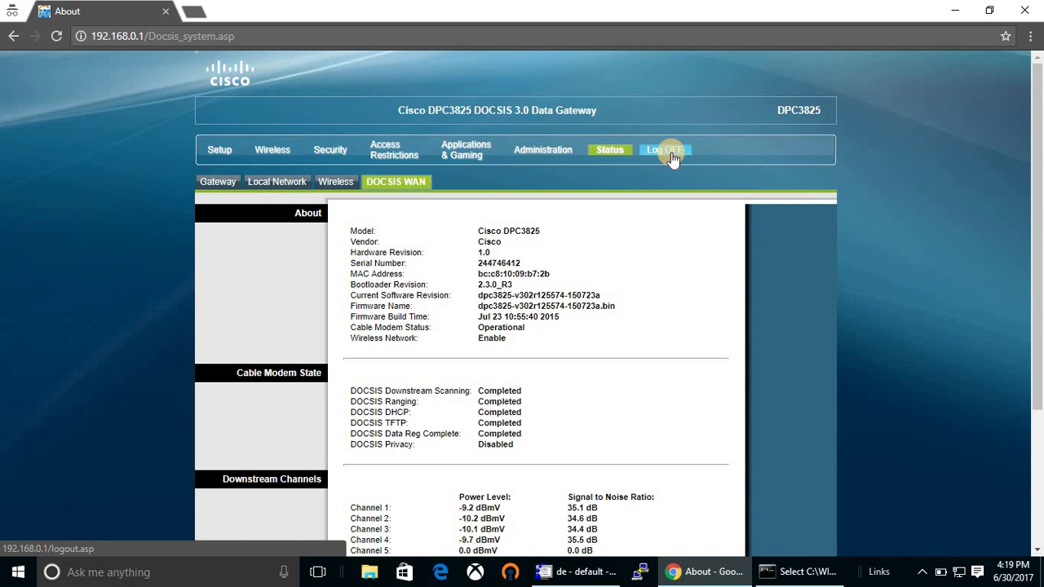
pyautogui.click(670, 153)
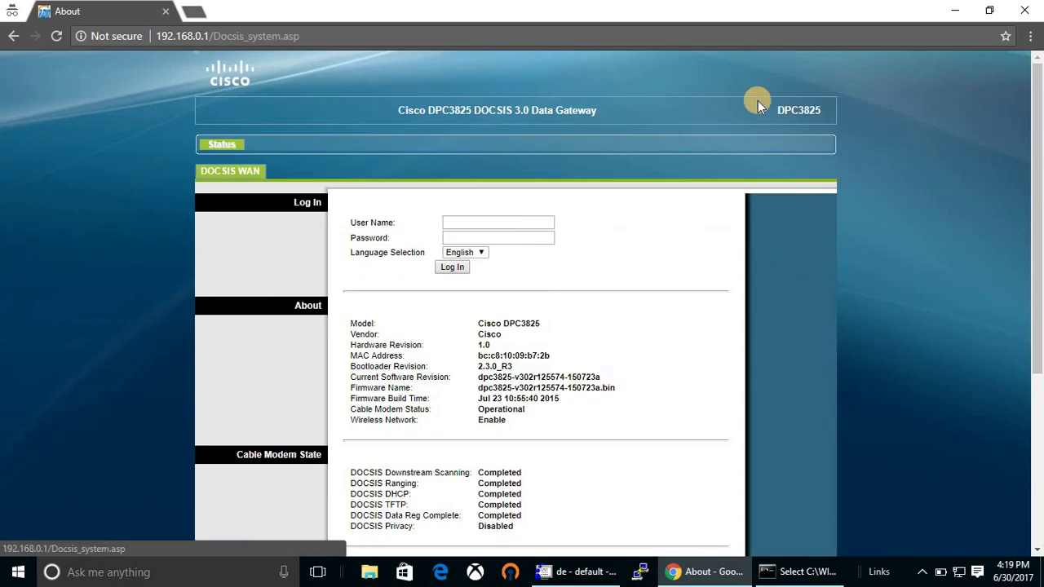